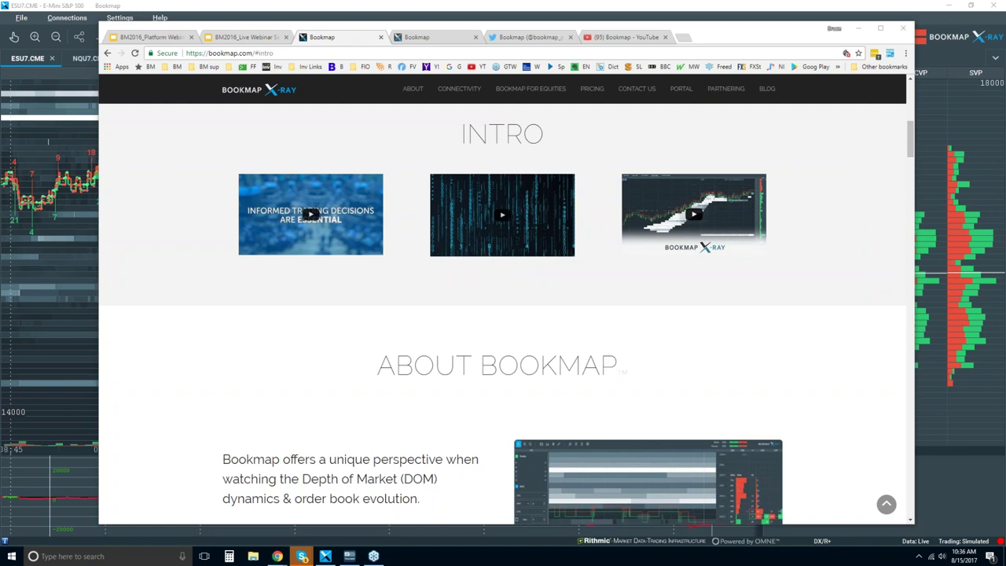
# Step: Review the website's pricing plans, highlighting the Advanced plan's feature list and dxFeed in the Basic + dxFeed plan
pyautogui.click(590, 91)
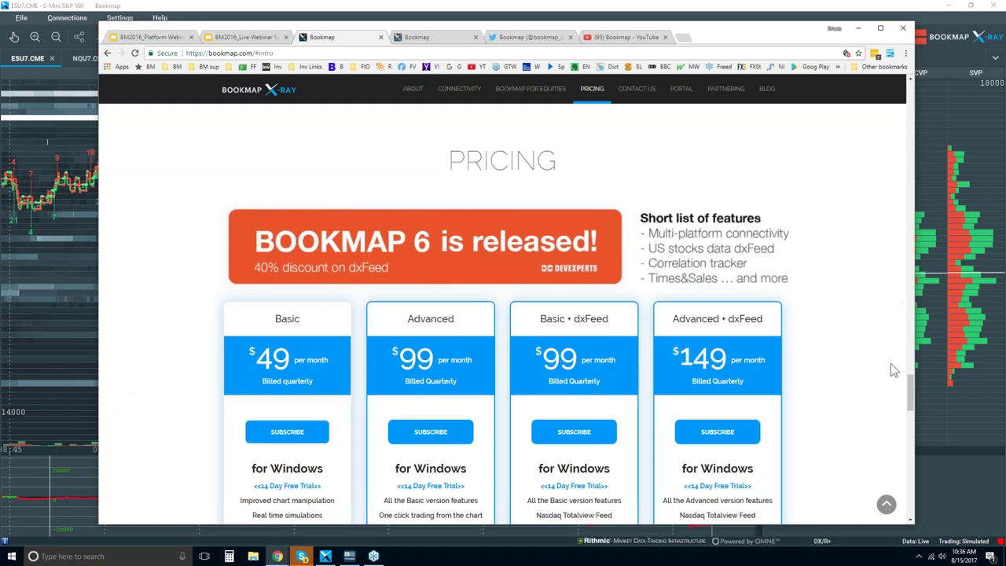
pyautogui.moveTo(913, 391); pyautogui.dragTo(912, 398)
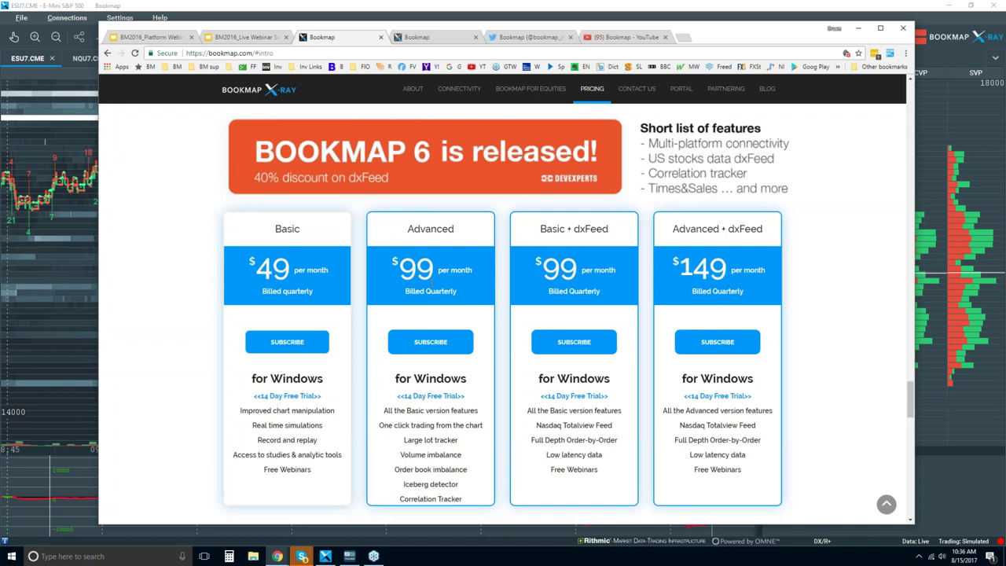
pyautogui.moveTo(386, 423); pyautogui.dragTo(466, 503)
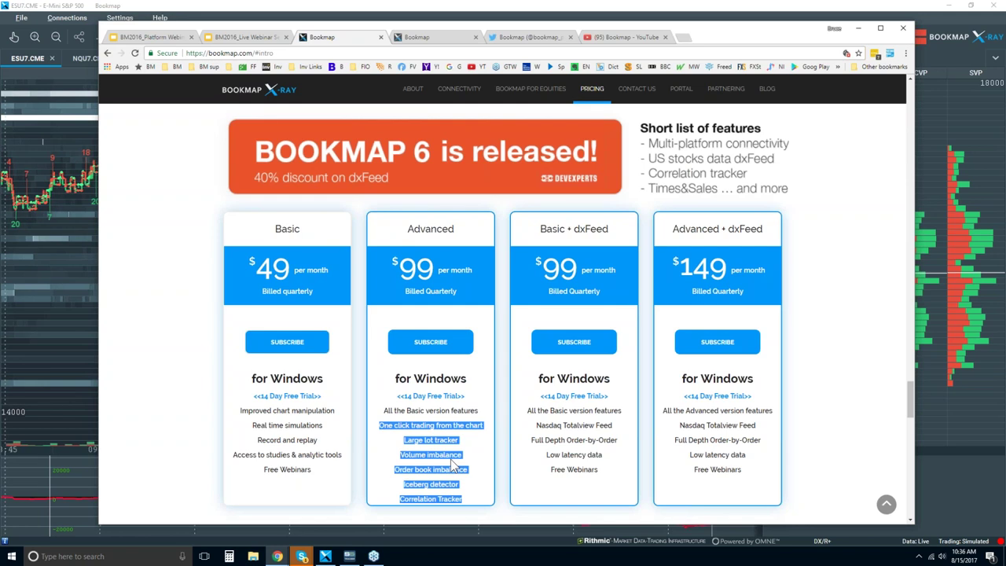
pyautogui.click(665, 249)
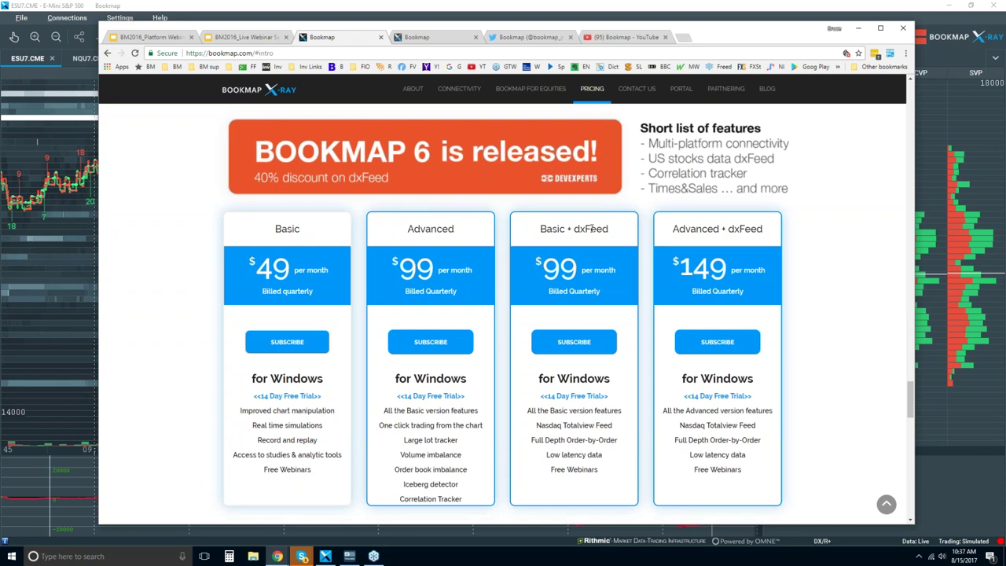
pyautogui.doubleClick(592, 227)
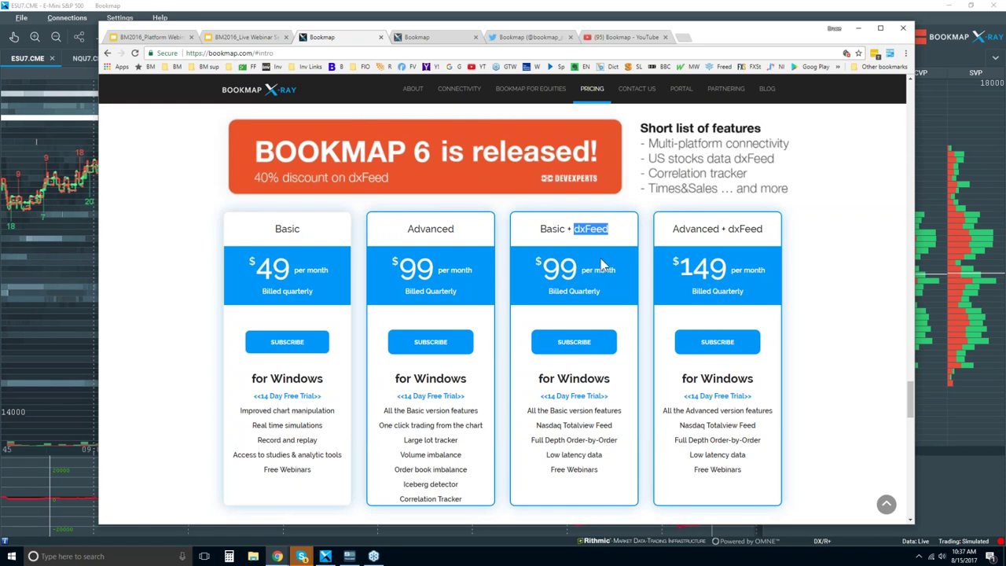
pyautogui.click(592, 229)
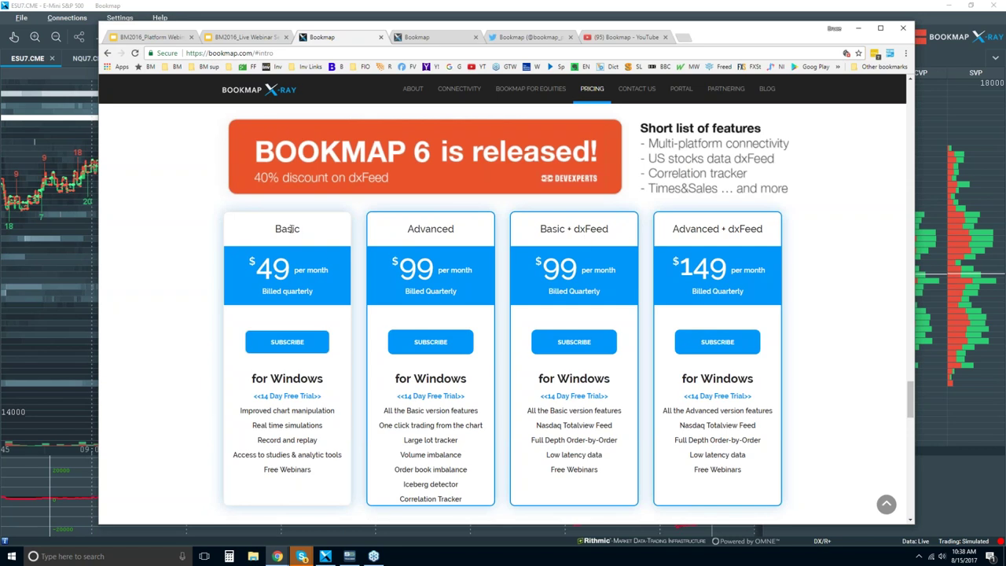
# Step: Browse the Features and Education sections of the Bookmap Portal
pyautogui.click(450, 41)
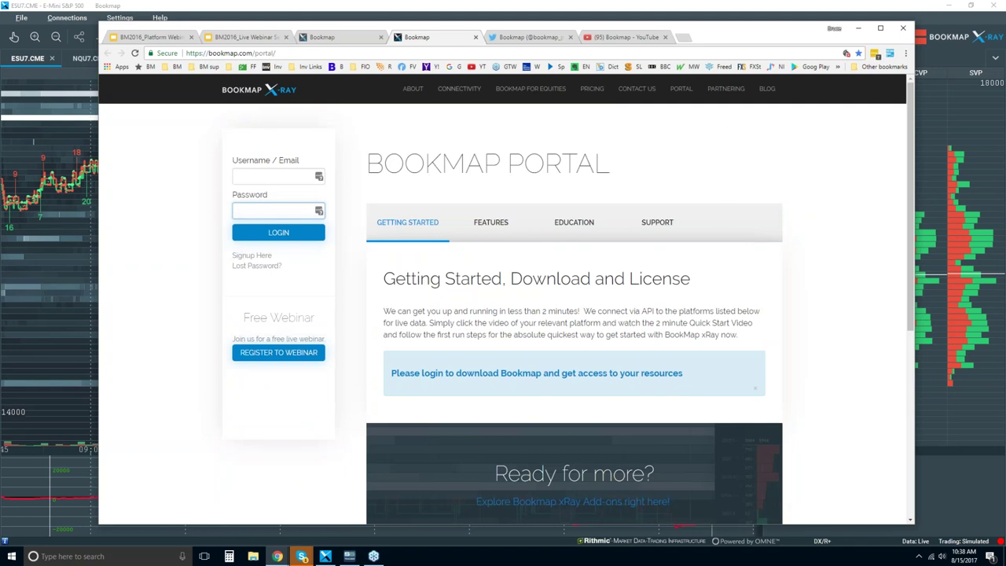
pyautogui.click(498, 225)
pyautogui.click(574, 223)
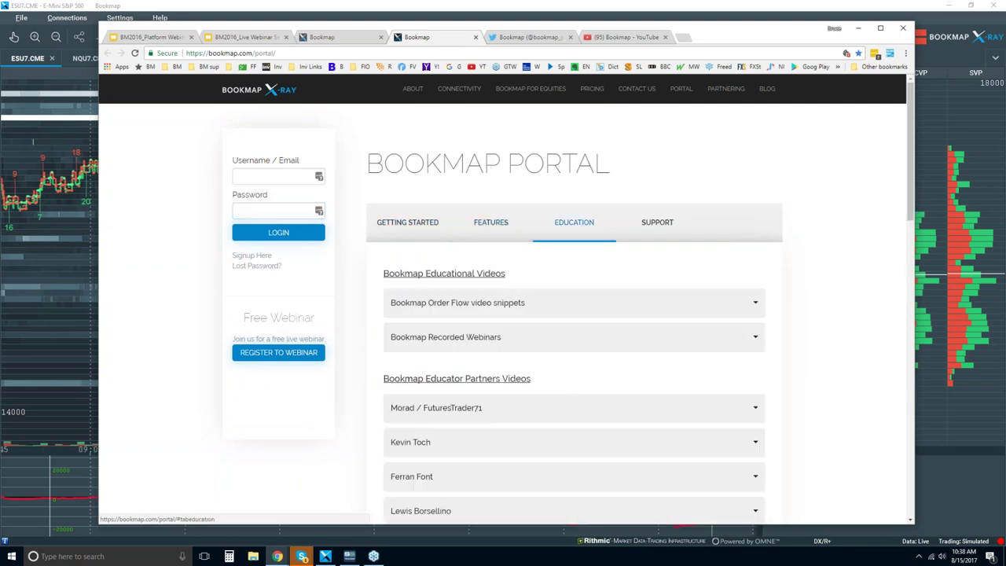
pyautogui.scroll(-2, 546, 265)
pyautogui.scroll(2, 557, 214)
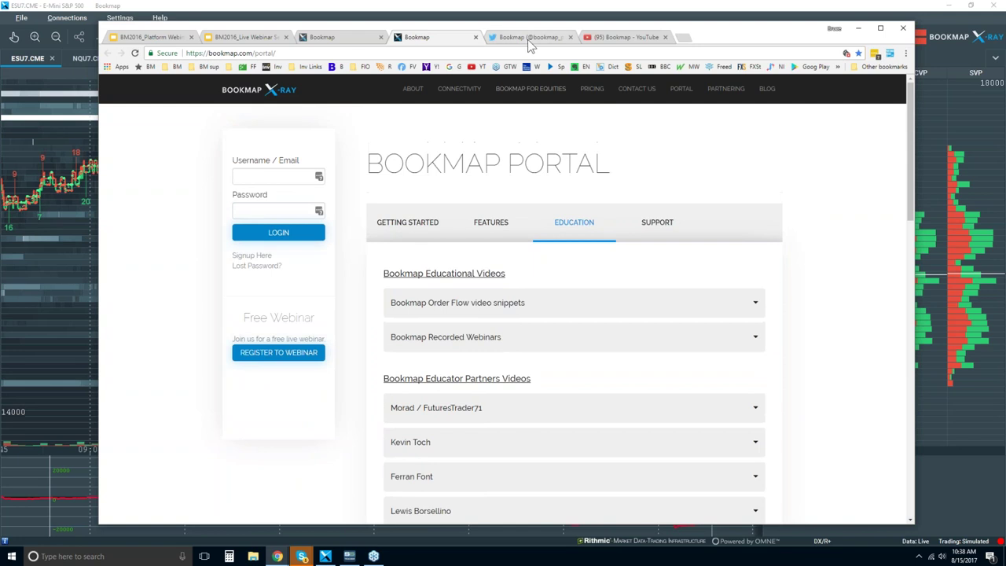
# Step: Look through Bookmap's Twitter profile and its YouTube channel down to the Order Flow snippets and Education Course videos
pyautogui.click(528, 39)
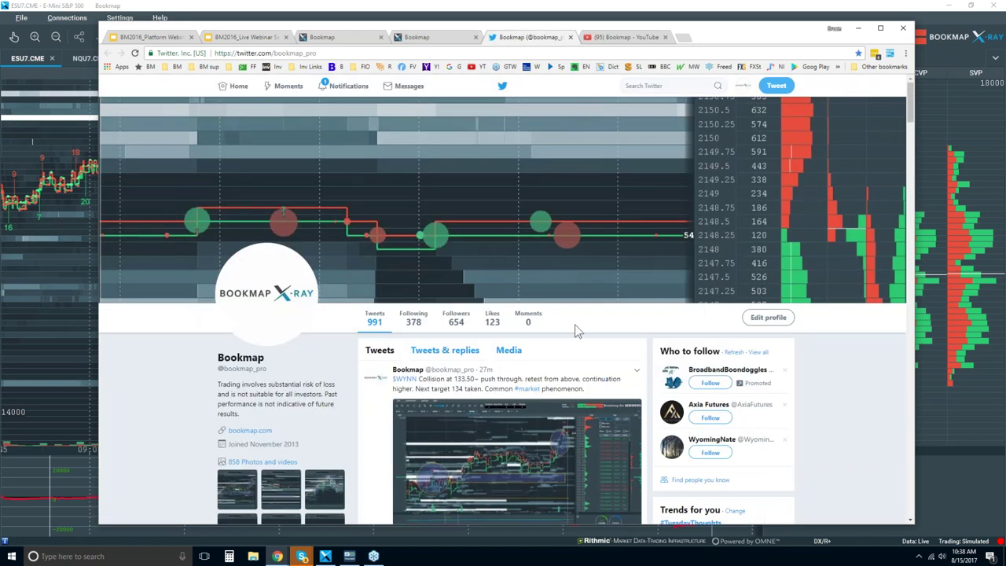
pyautogui.scroll(-1, 516, 313)
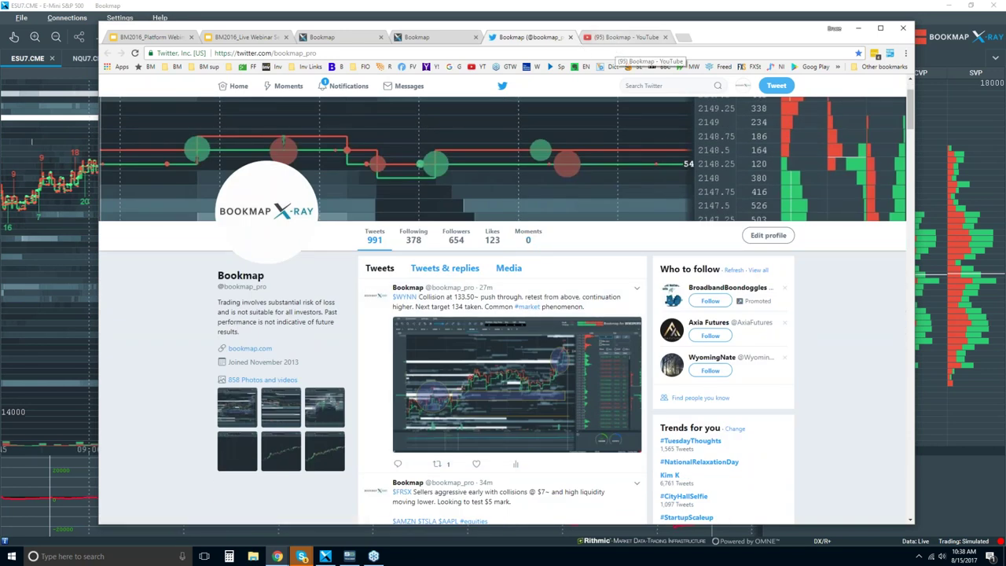
pyautogui.click(618, 40)
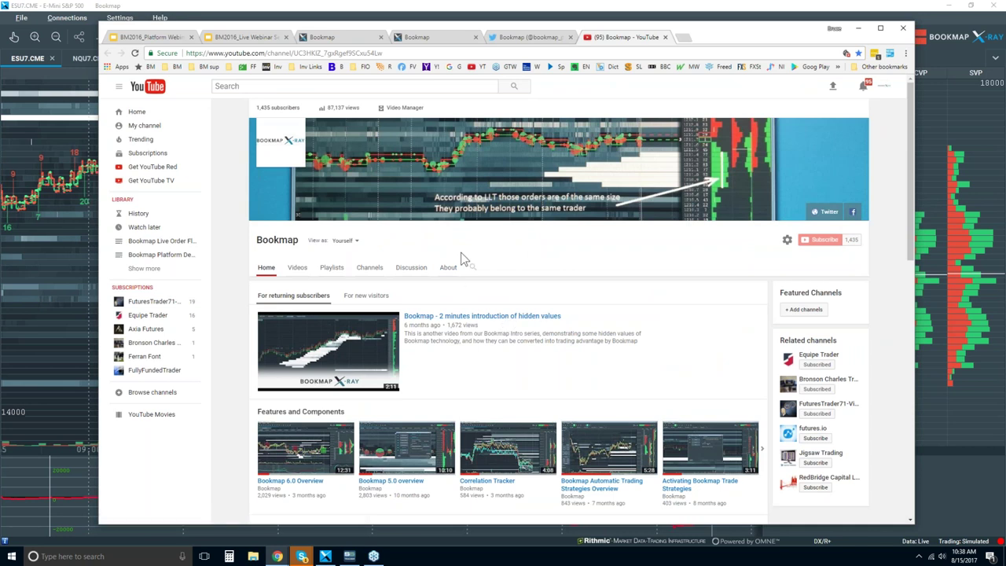
pyautogui.scroll(-2, 461, 252)
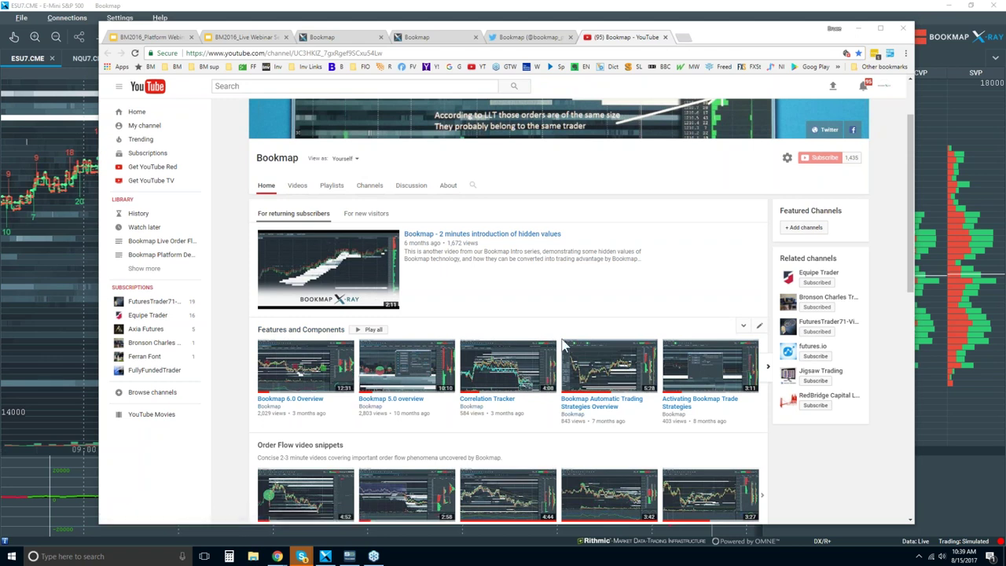
pyautogui.scroll(-2, 532, 348)
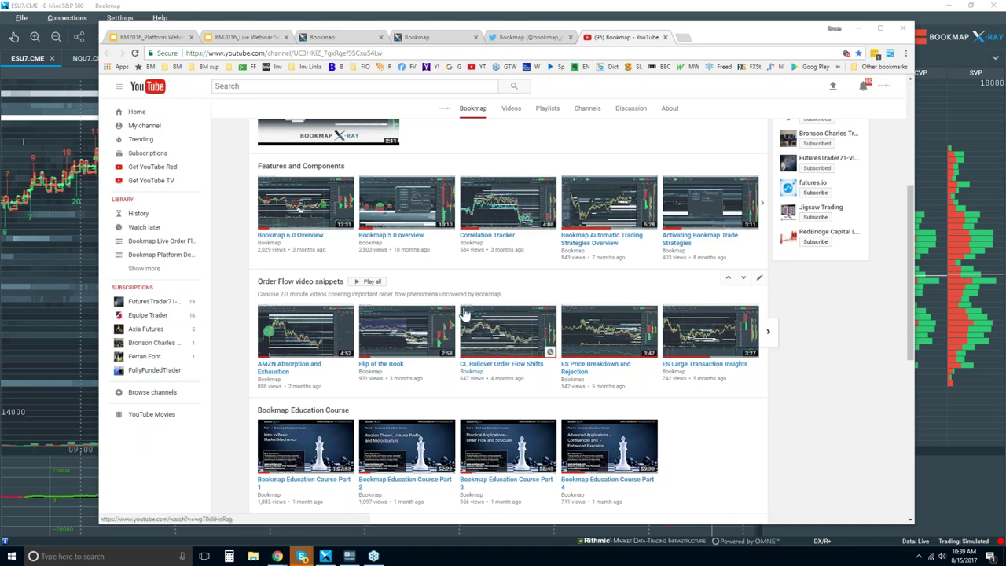
# Step: Revisit the pricing page, then browse the YouTube channel down to the Bookmap Platform Details Webinars
pyautogui.click(339, 38)
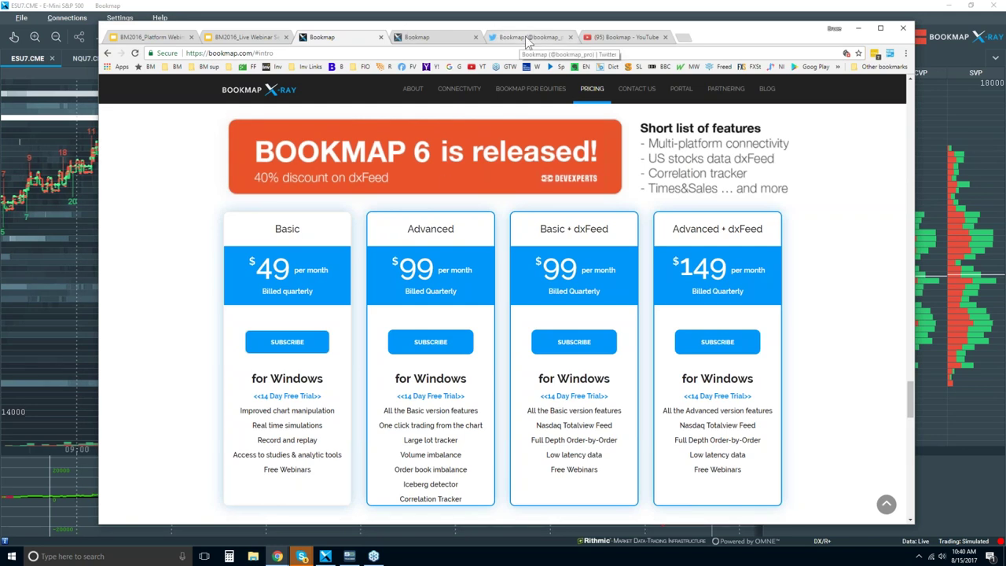
pyautogui.click(621, 37)
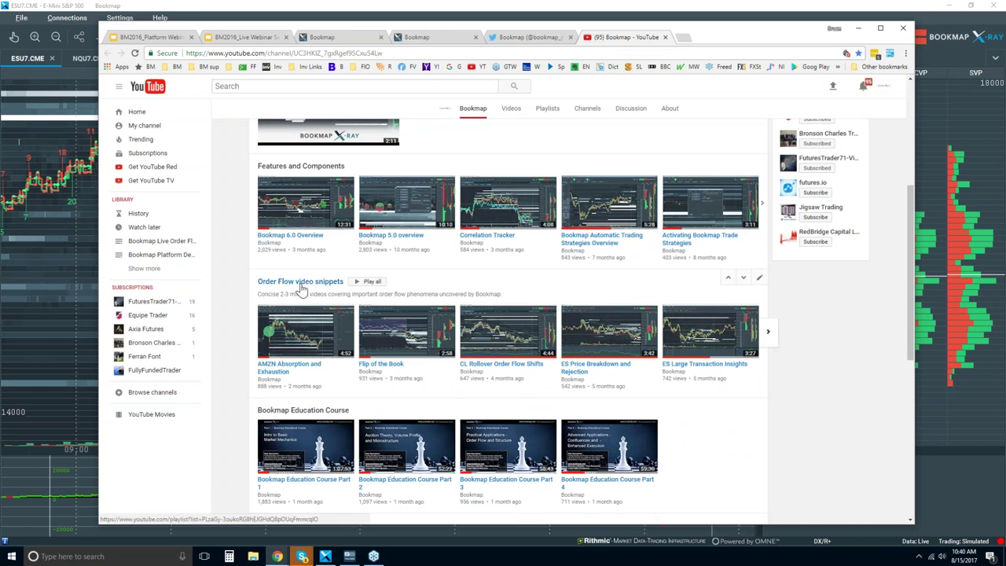
pyautogui.scroll(-2, 354, 354)
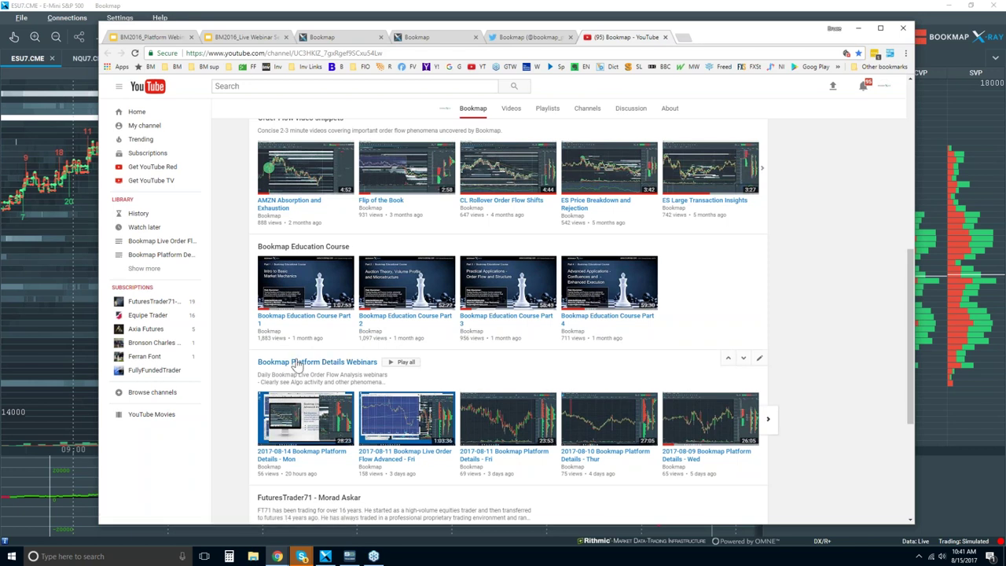
# Step: Switch to the Bookmap platform and display the CLU7.NYMEX chart zoomed out to about two hours of trading
pyautogui.click(265, 11)
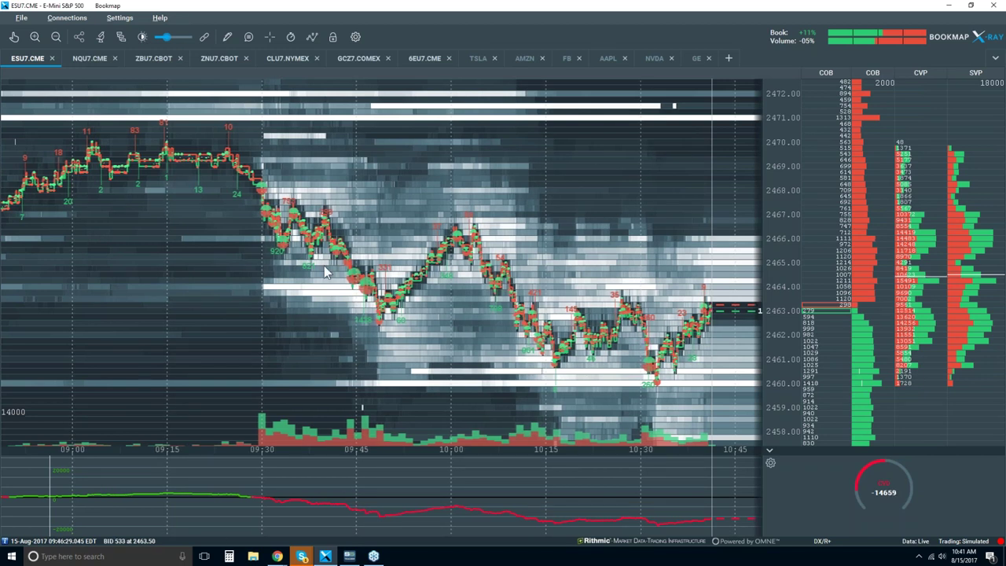
pyautogui.click(282, 63)
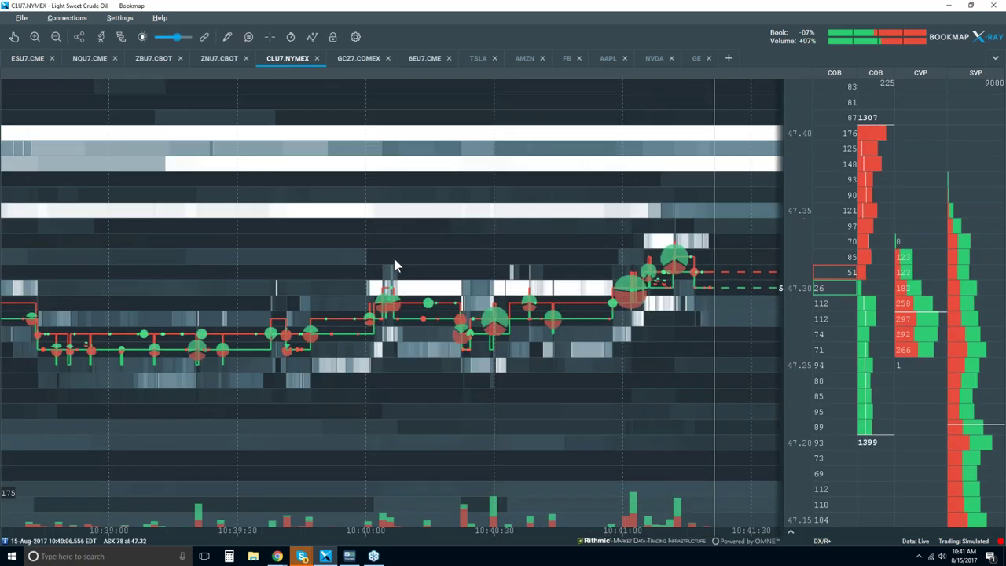
pyautogui.scroll(-3, 395, 264)
pyautogui.scroll(-5, 395, 264)
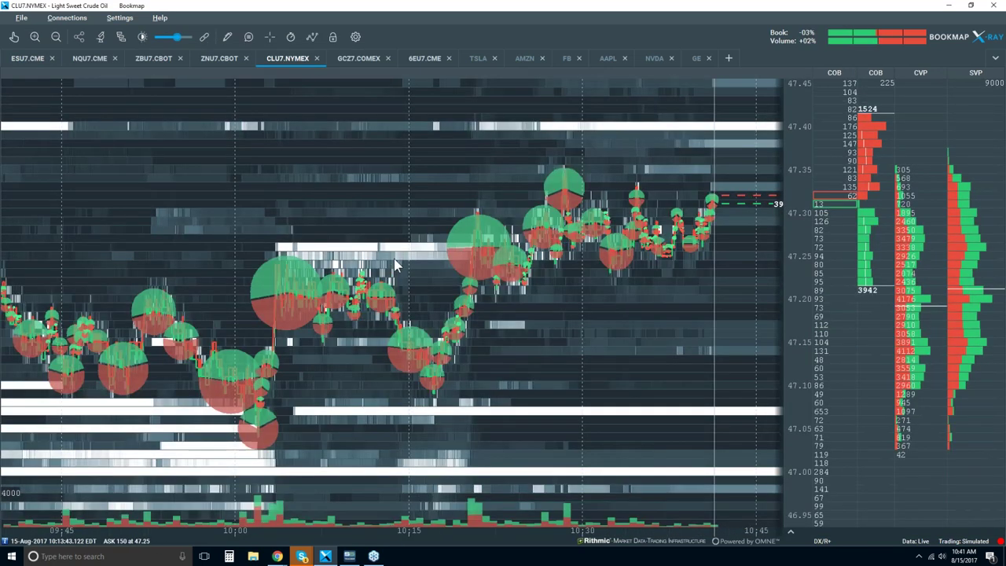
pyautogui.scroll(-3, 395, 264)
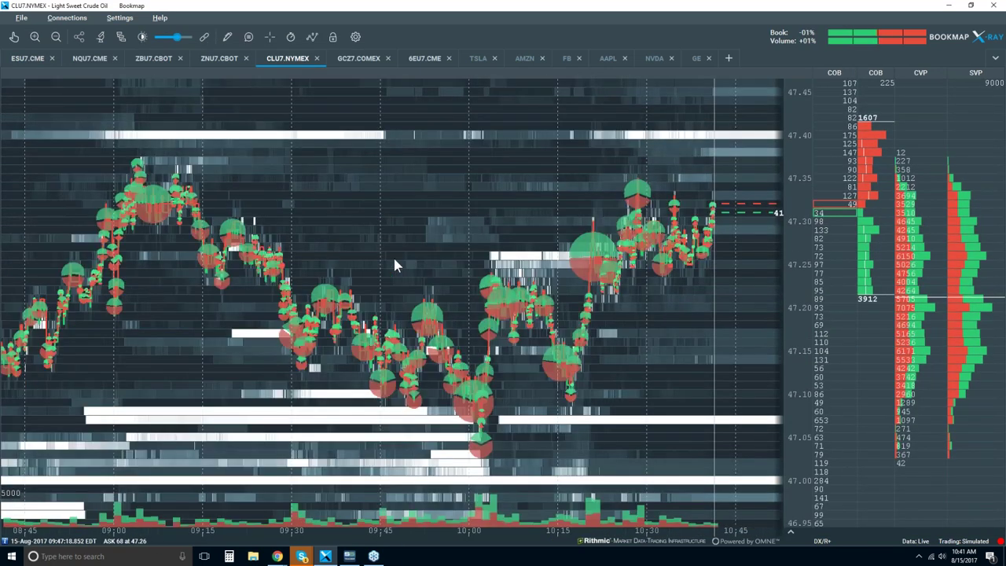
# Step: Restore the default settings of the Volume Dots study for CLU7.NYMEX and close the studies configuration
pyautogui.click(101, 39)
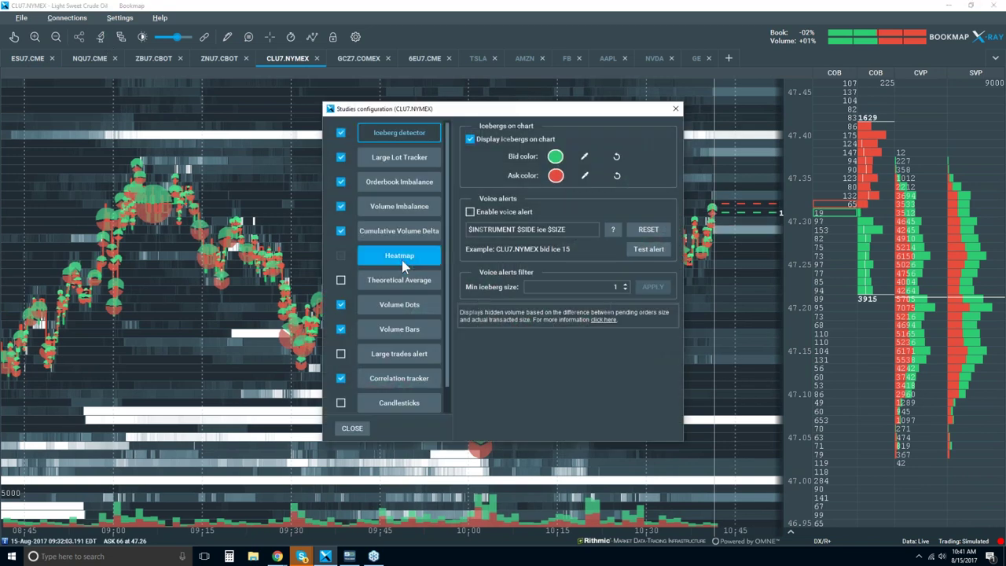
pyautogui.click(400, 304)
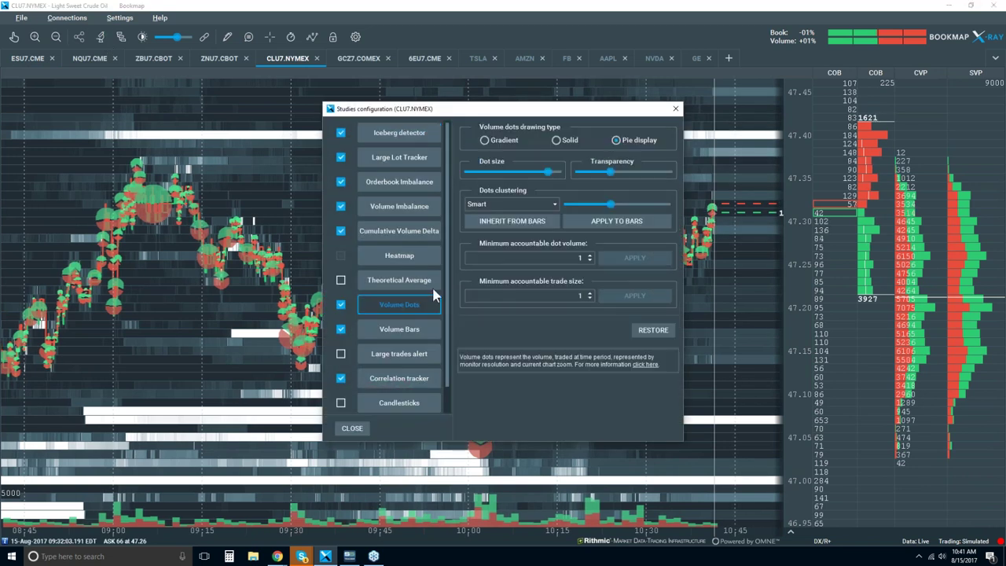
pyautogui.click(667, 334)
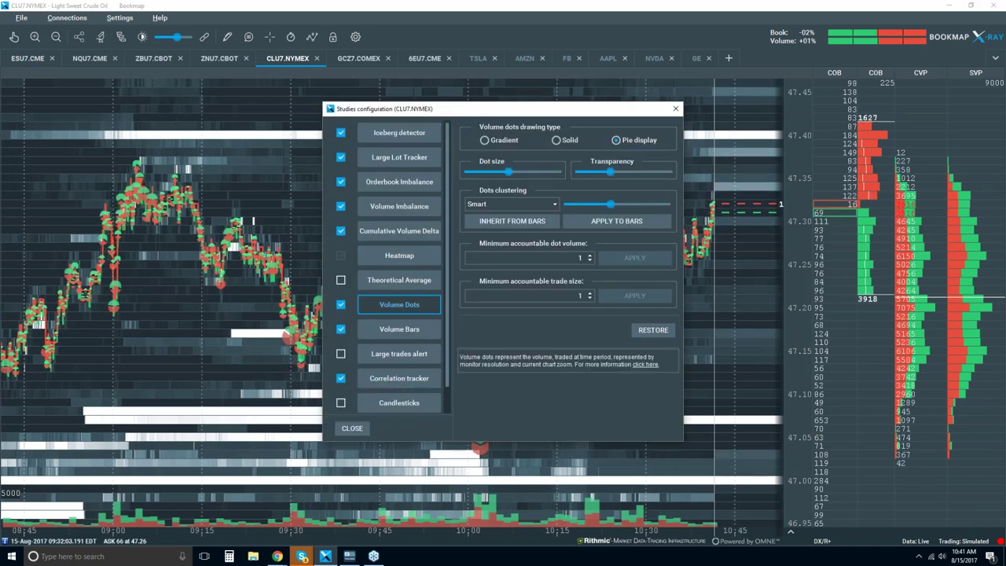
pyautogui.click(675, 108)
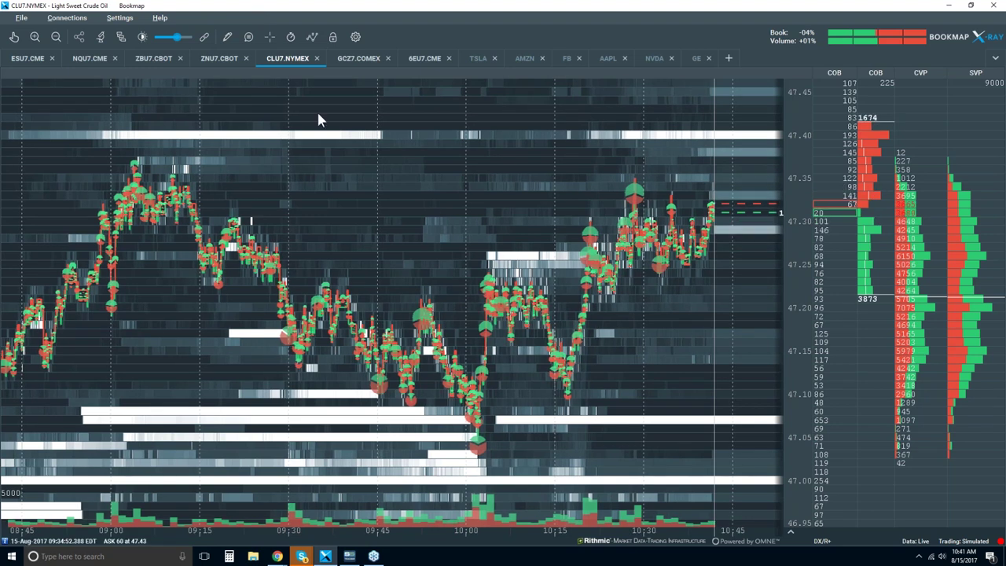
# Step: Show candlestick bars on the CLU7.NYMEX chart and switch off Volume Dots, Heatmap, Extended and Best Bid/Ask
pyautogui.click(314, 38)
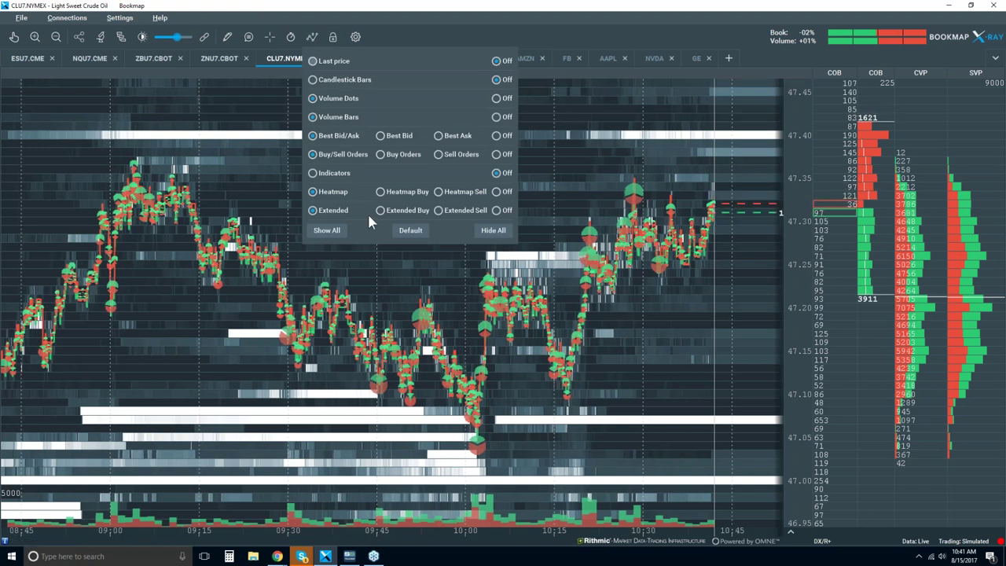
pyautogui.click(314, 79)
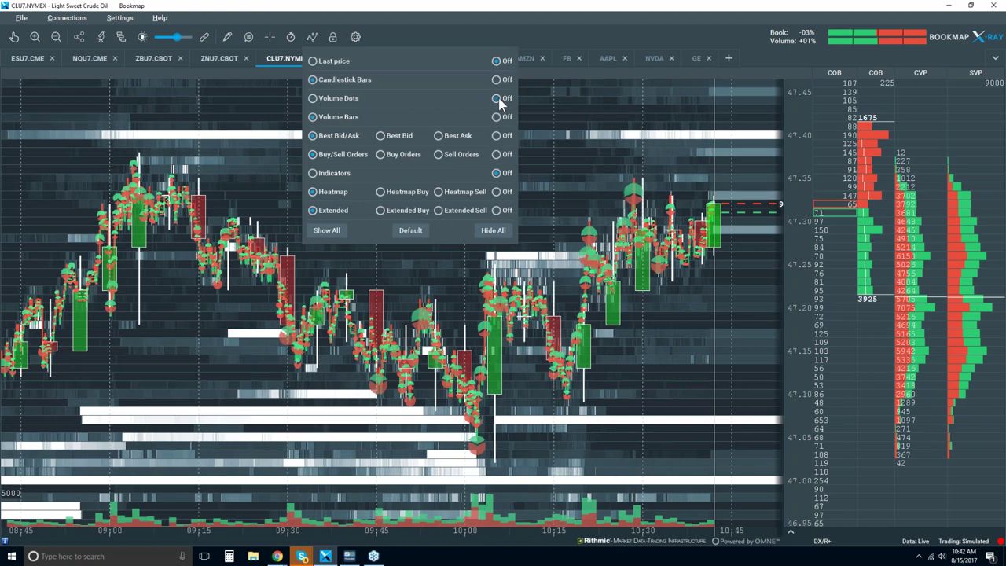
pyautogui.click(497, 98)
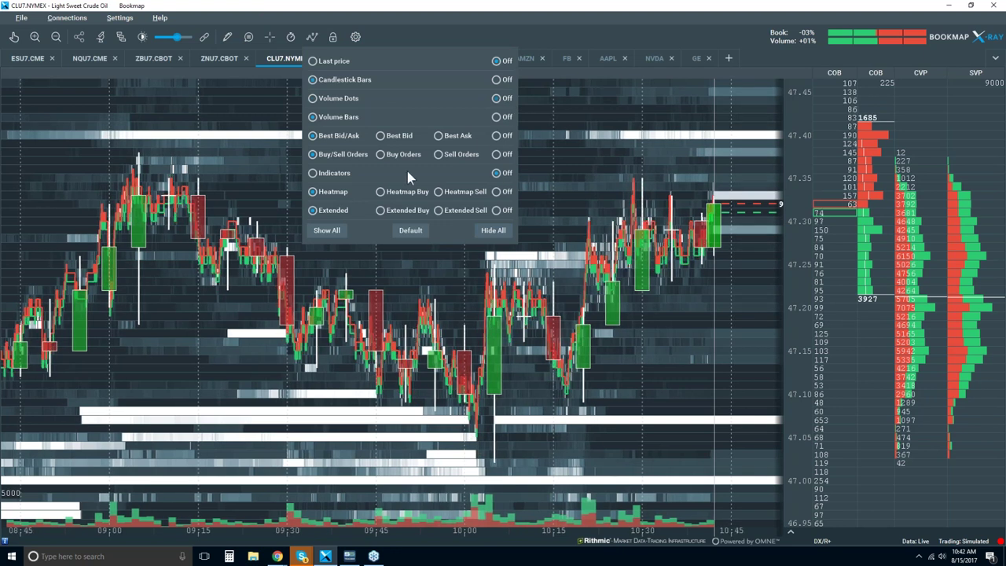
pyautogui.click(497, 191)
pyautogui.click(499, 210)
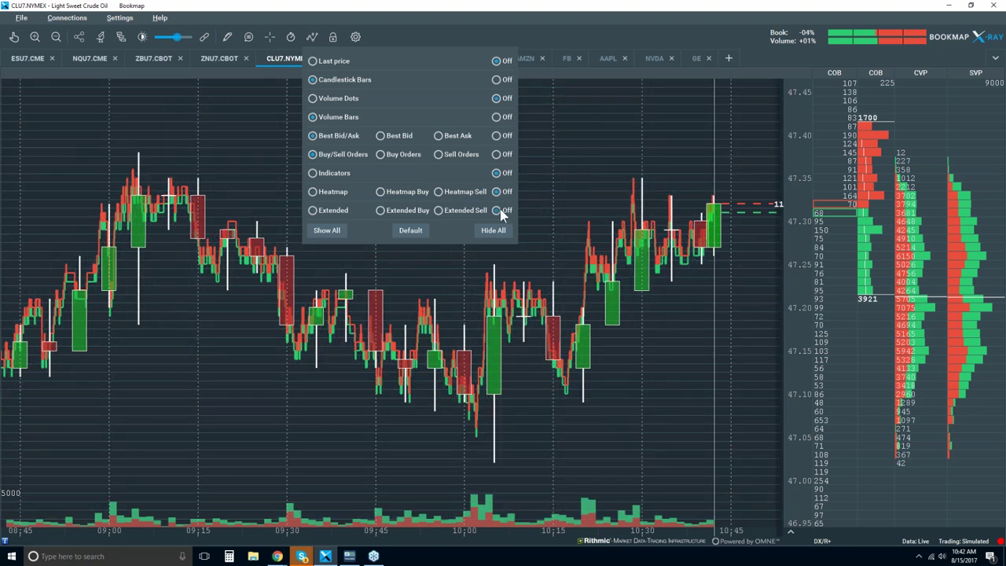
pyautogui.click(497, 135)
pyautogui.click(592, 137)
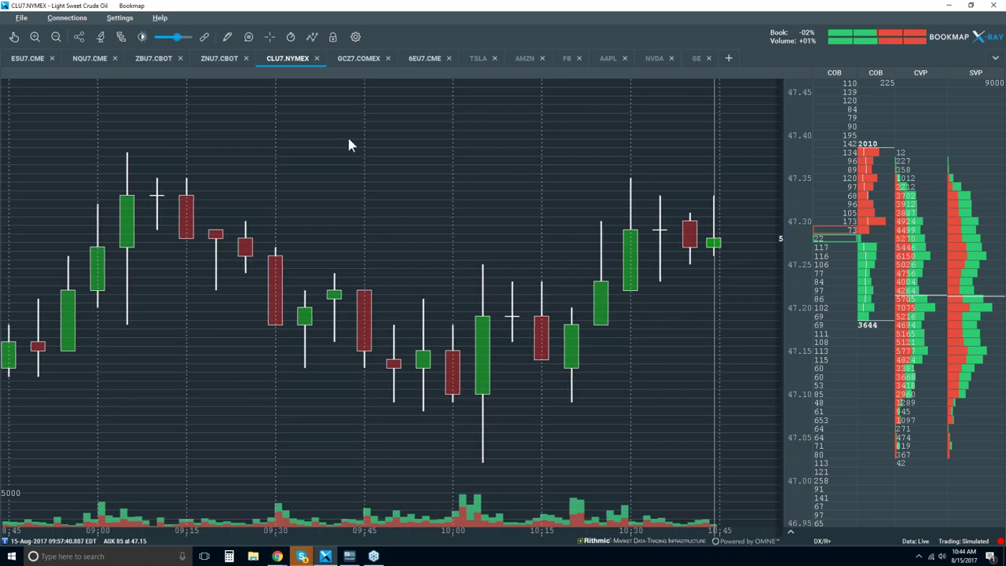
# Step: Turn the Best Bid/Ask lines back on over the candlesticks
pyautogui.click(313, 40)
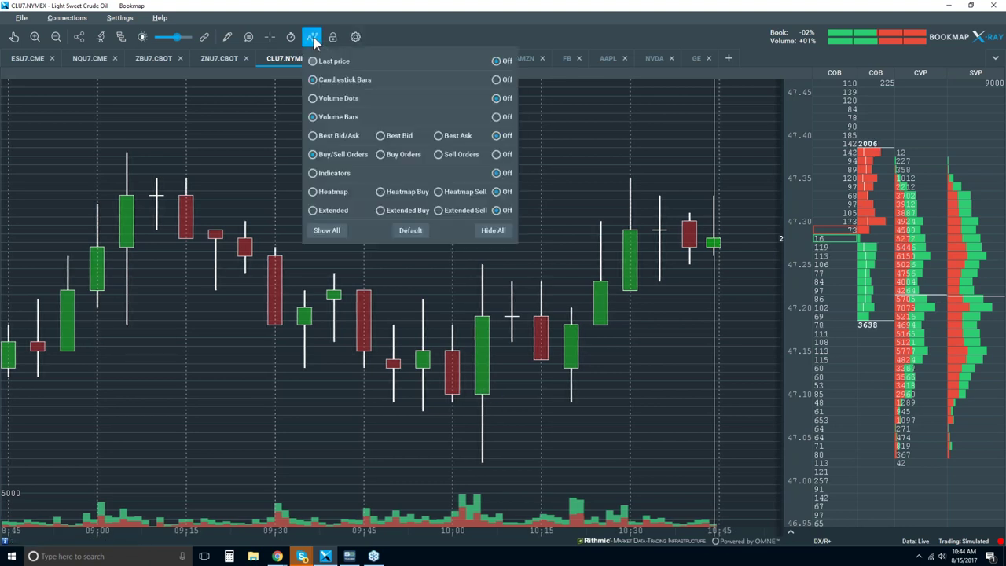
pyautogui.click(334, 136)
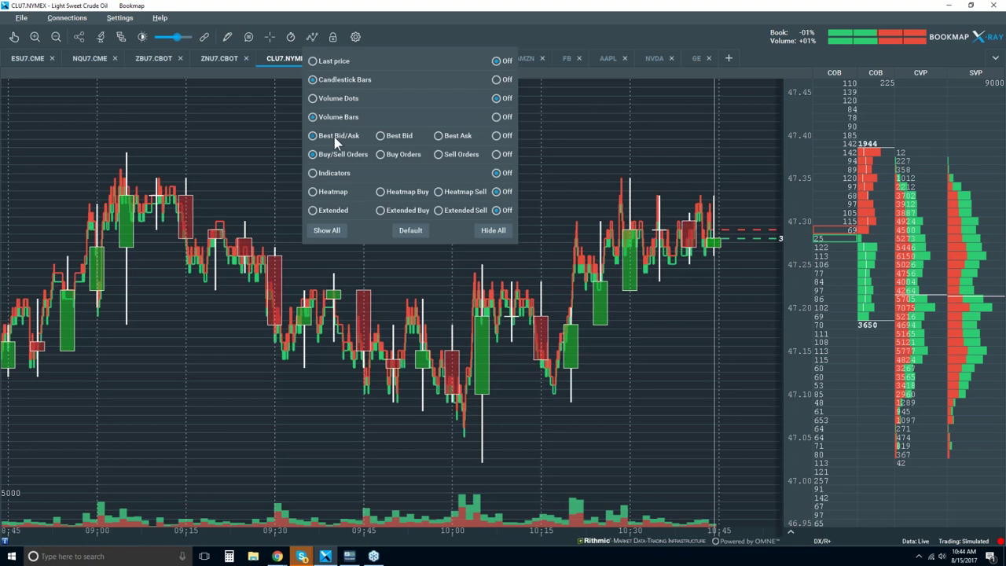
pyautogui.click(552, 132)
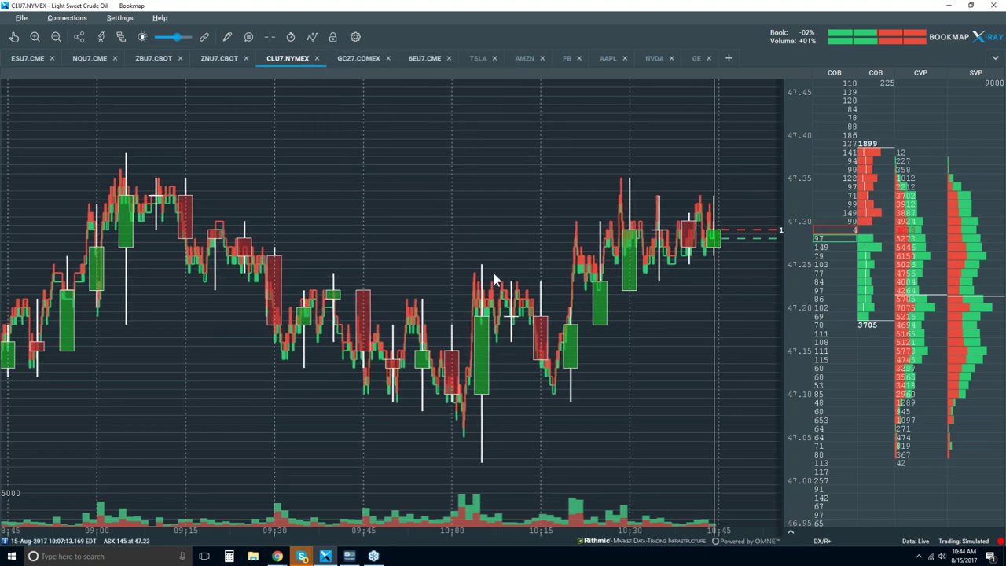
# Step: Activate the hand tool and turn on Volume Dots around the 10:05 candle of the CLU7.NYMEX chart
pyautogui.click(12, 35)
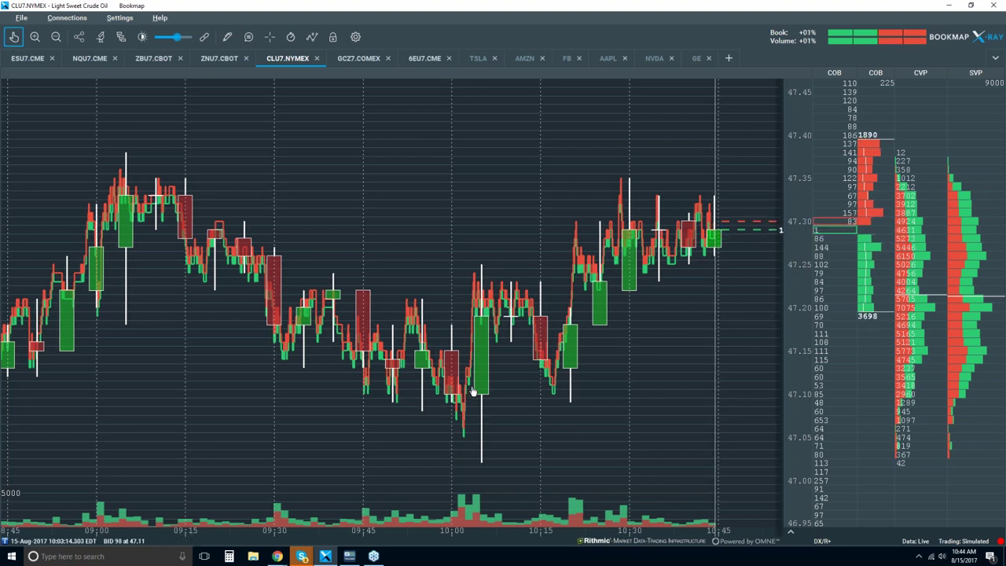
pyautogui.scroll(5, 479, 372)
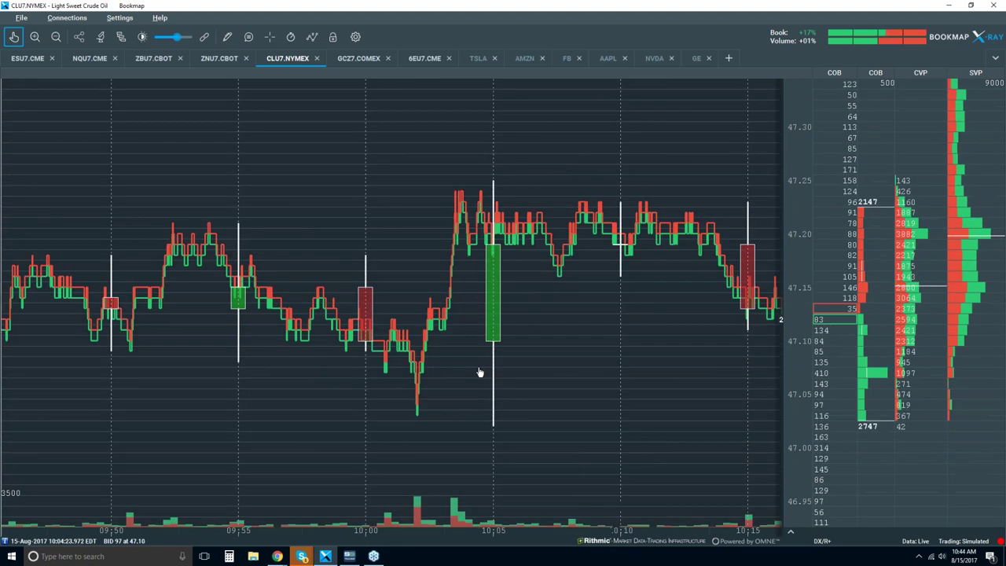
pyautogui.moveTo(513, 344); pyautogui.dragTo(369, 334)
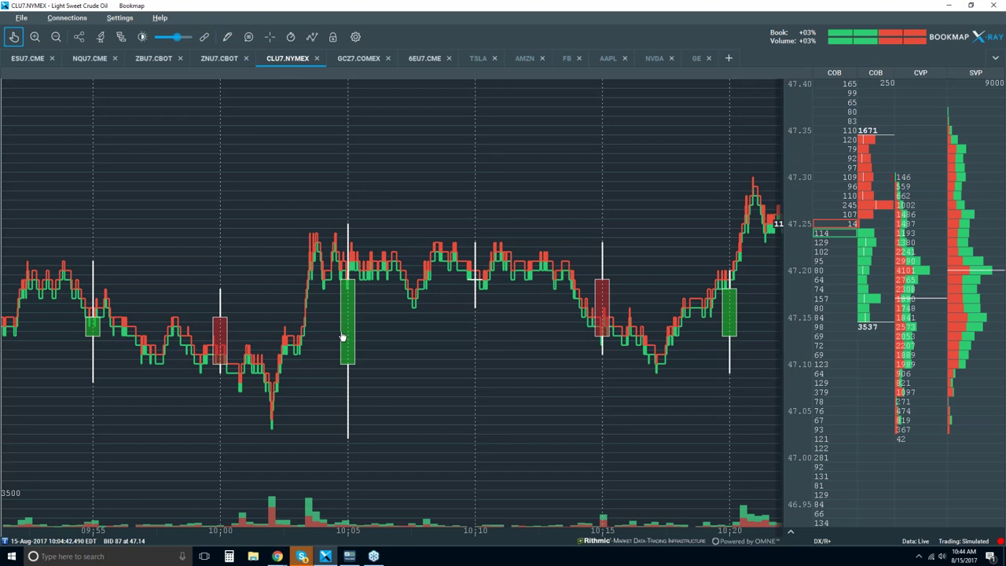
pyautogui.click(311, 37)
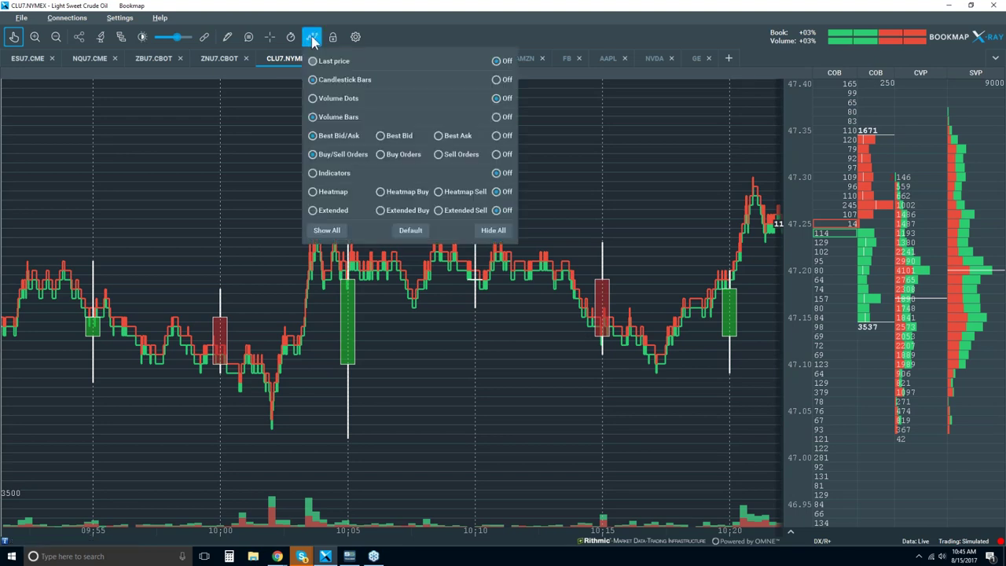
pyautogui.click(335, 101)
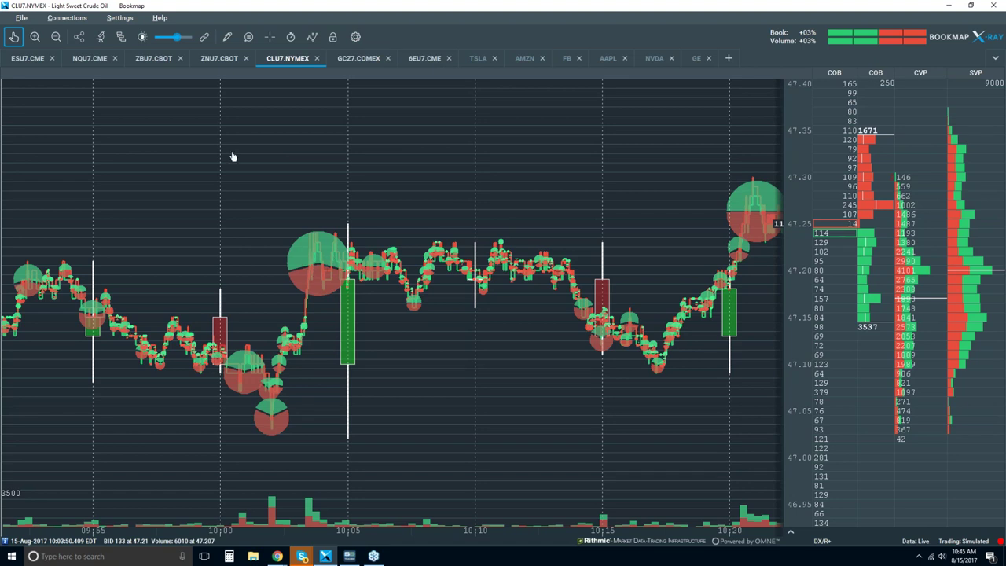
# Step: Reduce the dot size of the Volume Dots study for CLU7.NYMEX and close the studies configuration
pyautogui.click(118, 39)
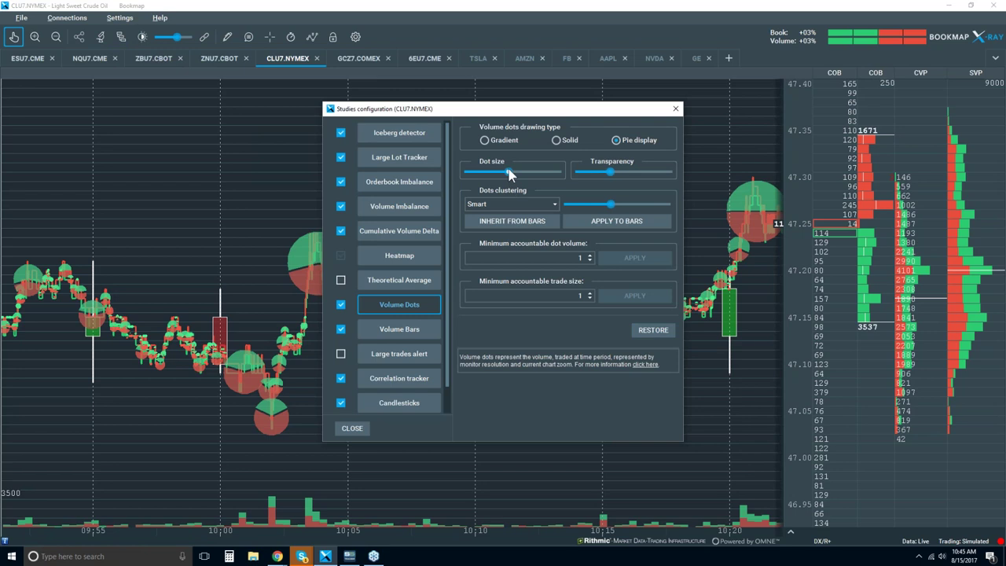
pyautogui.moveTo(510, 171); pyautogui.dragTo(494, 174)
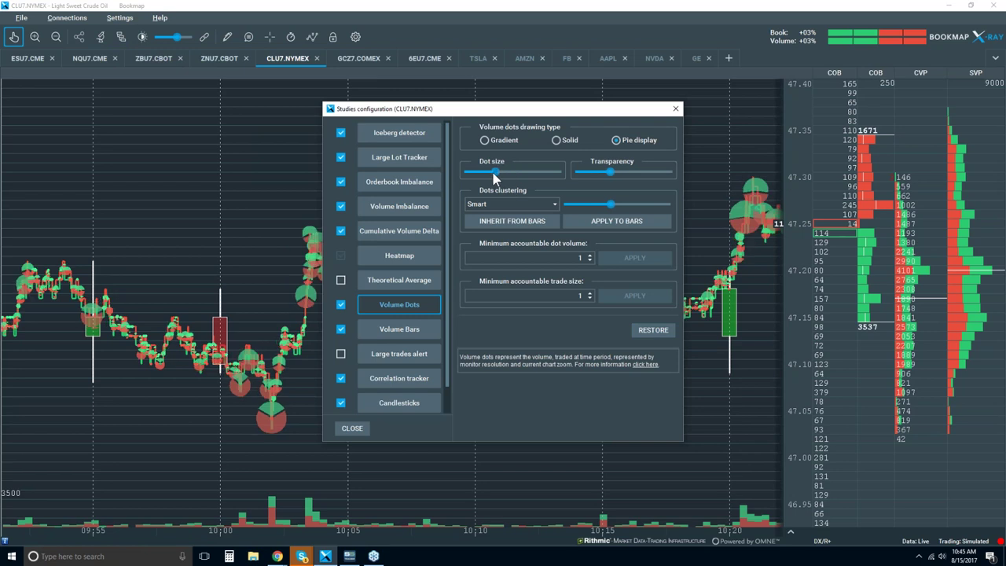
pyautogui.click(677, 109)
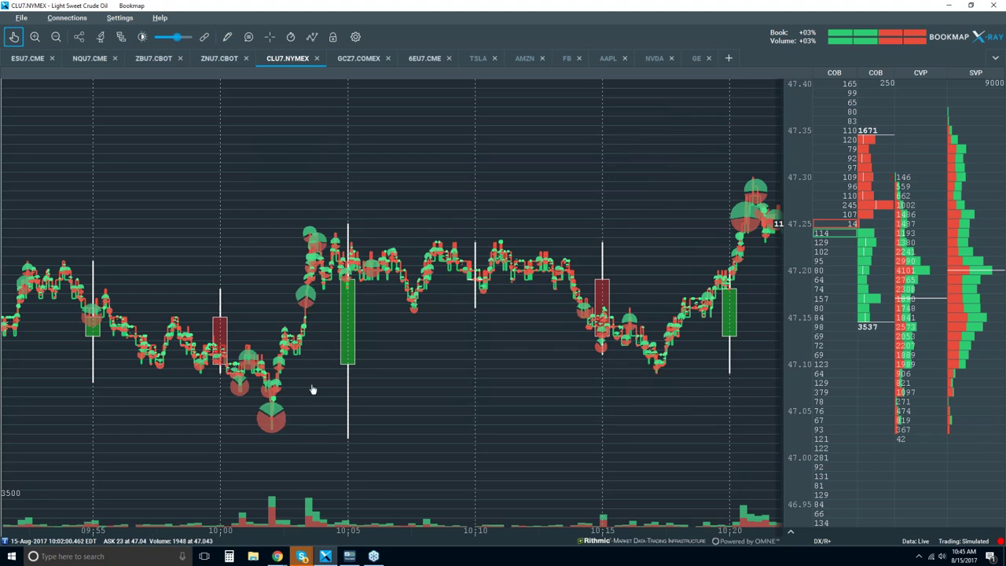
# Step: Turn on the chart's data tooltips and examine the large volume dot at the 10:02:00 low down to individual seconds
pyautogui.click(248, 38)
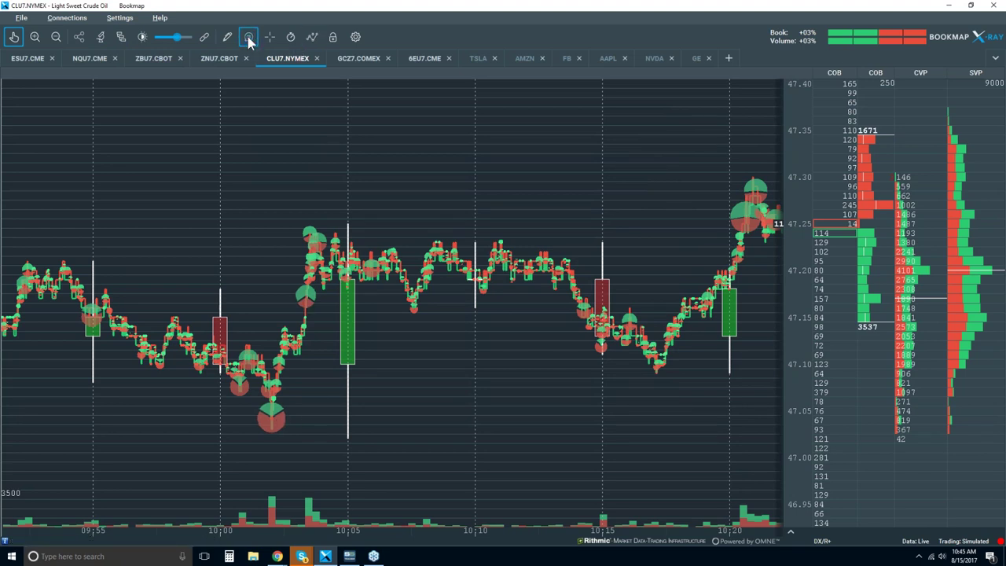
pyautogui.moveTo(270, 422)
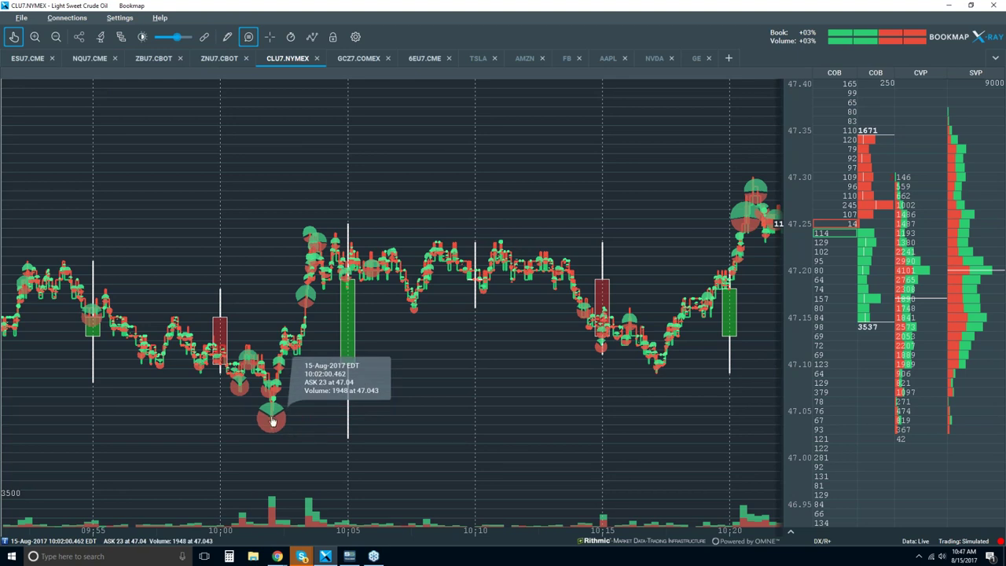
pyautogui.scroll(4, 272, 417)
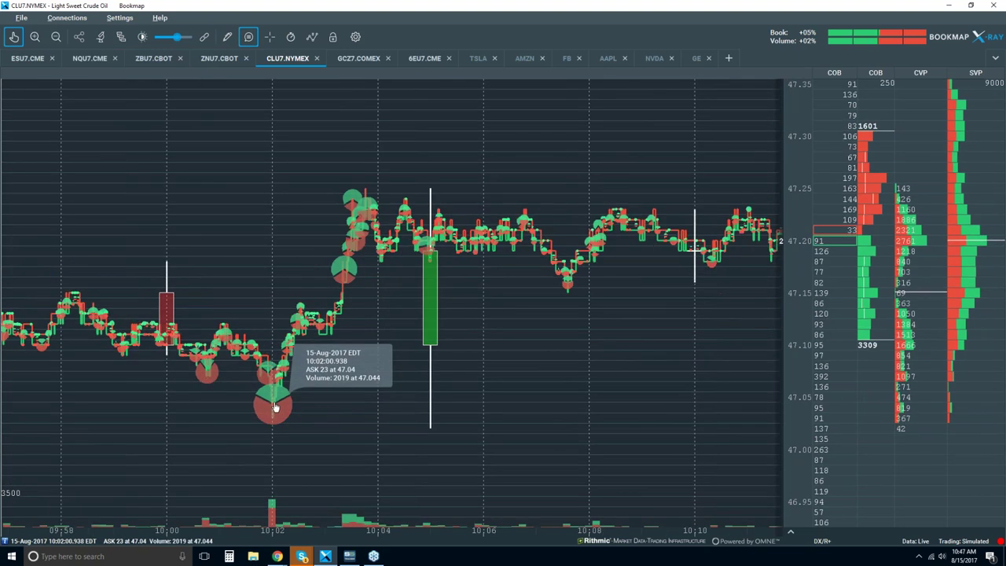
pyautogui.scroll(5, 274, 393)
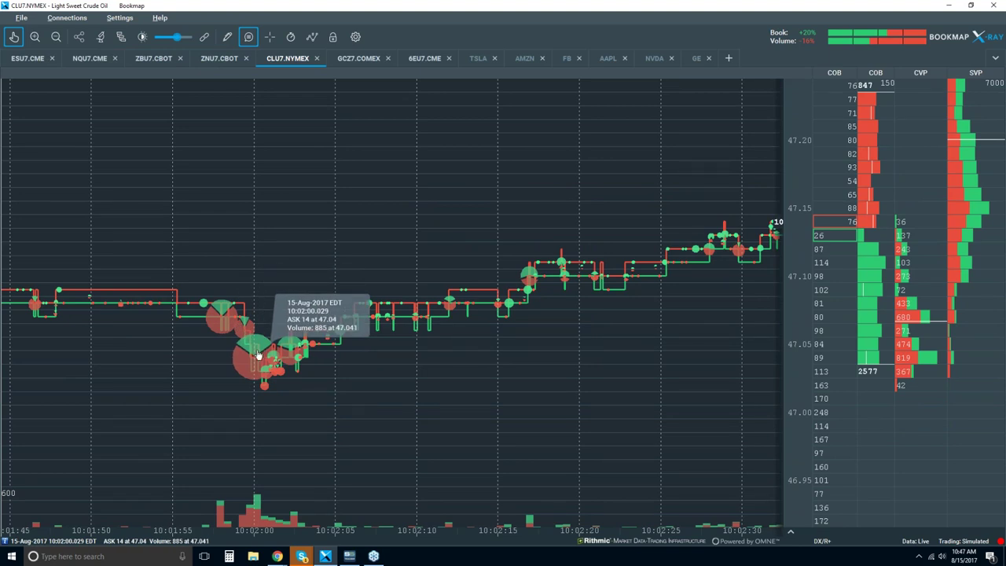
pyautogui.scroll(1, 258, 355)
pyautogui.scroll(1, 259, 326)
pyautogui.scroll(2, 259, 324)
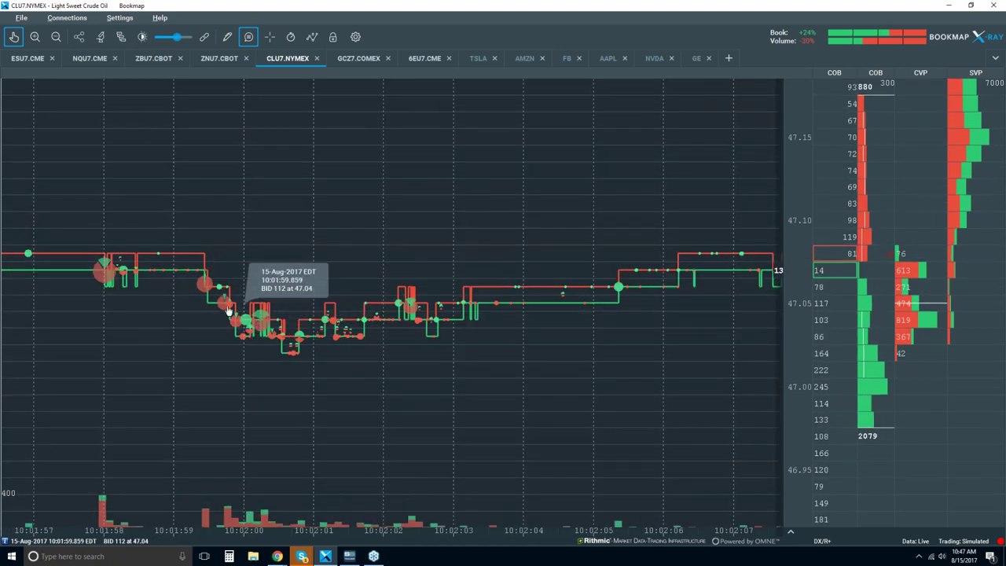
pyautogui.moveTo(249, 316); pyautogui.dragTo(312, 327)
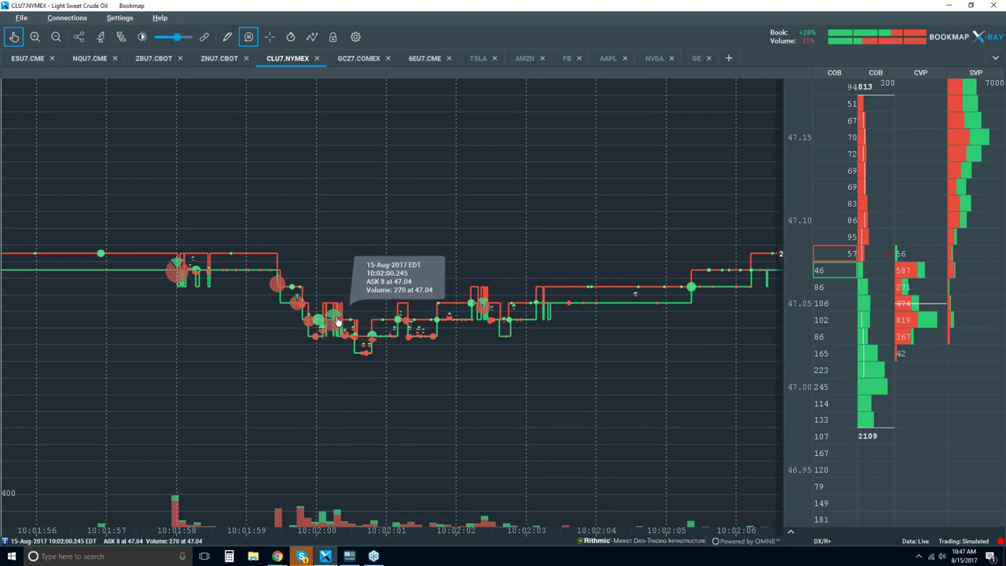
# Step: Examine the individual trades at the 47.02 low around 10:02:00.711 down to microsecond resolution
pyautogui.scroll(2, 330, 318)
pyautogui.scroll(3, 330, 314)
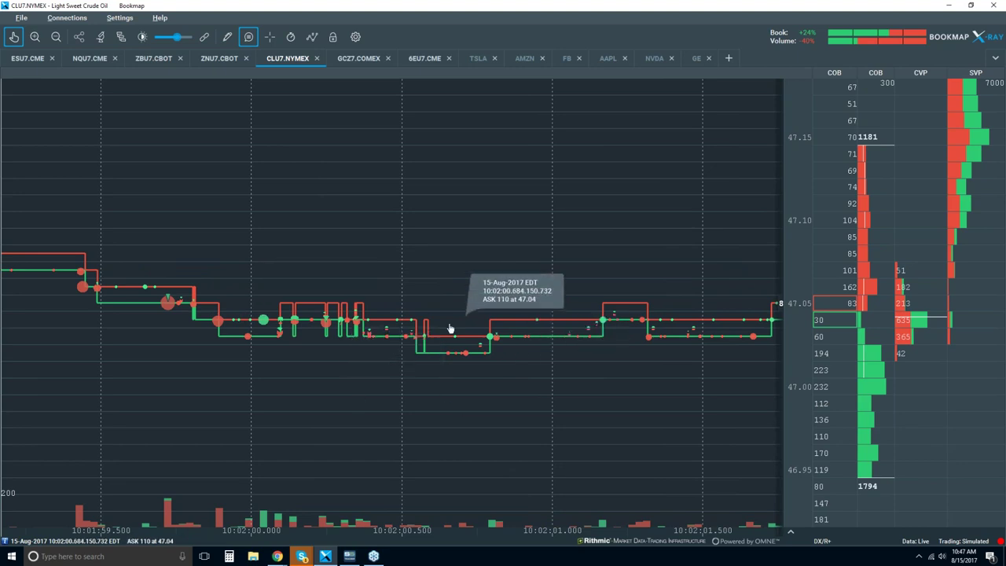
pyautogui.scroll(3, 409, 322)
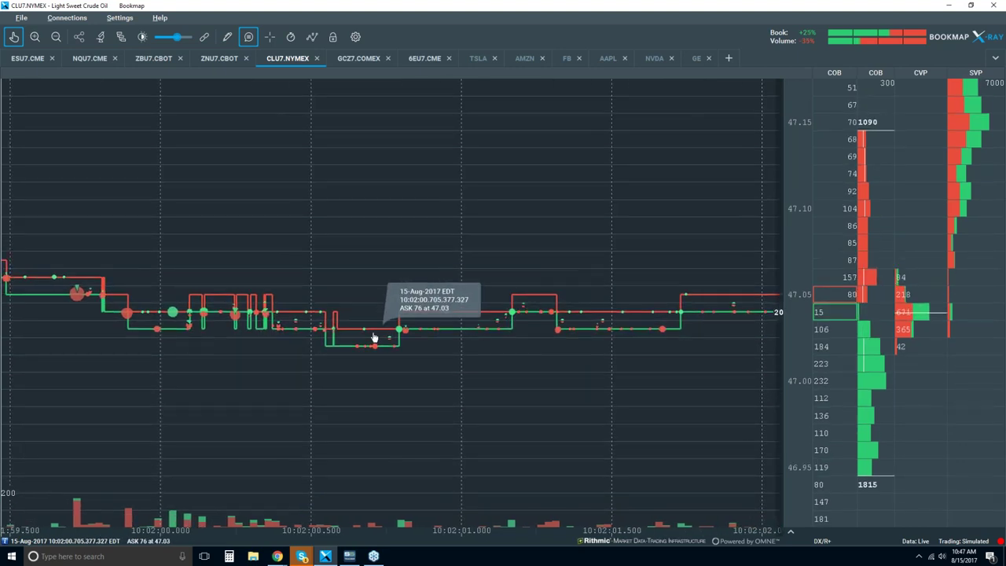
pyautogui.scroll(1, 373, 316)
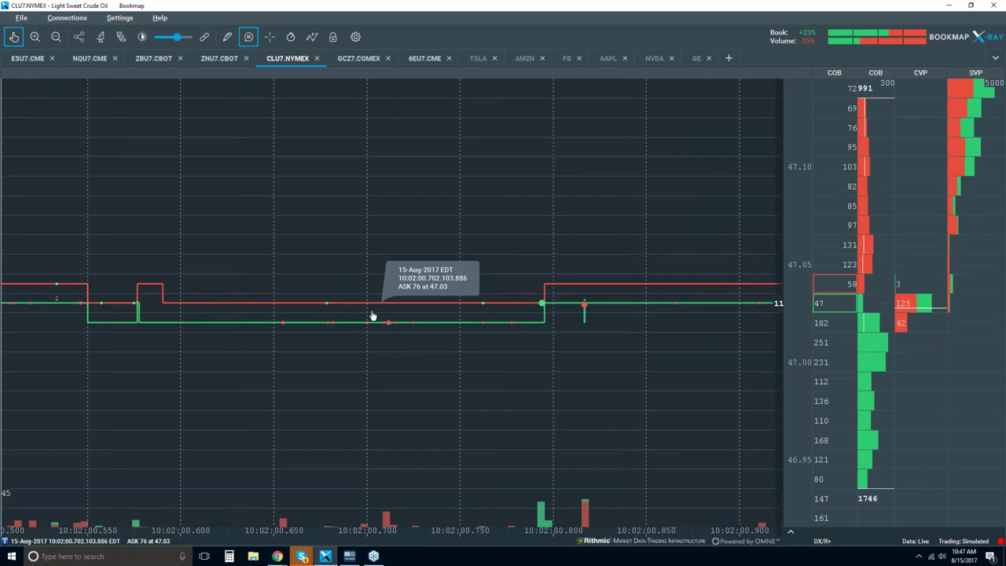
pyautogui.scroll(1, 377, 315)
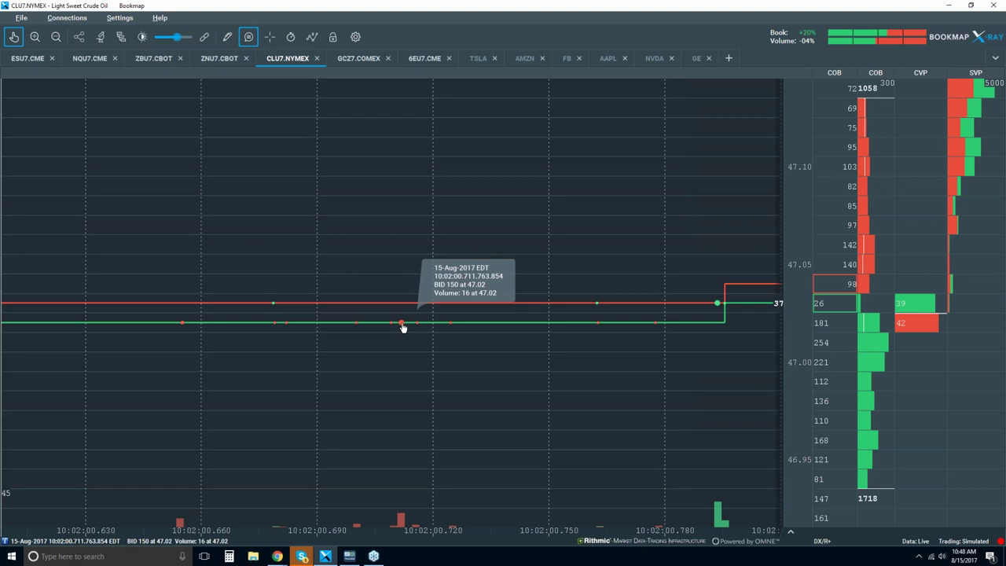
pyautogui.scroll(5, 403, 327)
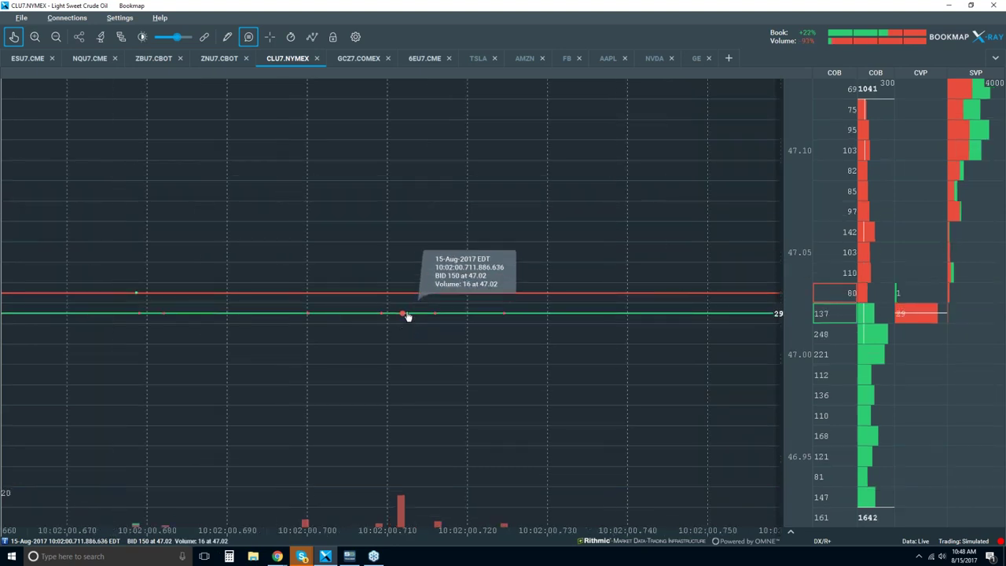
pyautogui.scroll(5, 401, 321)
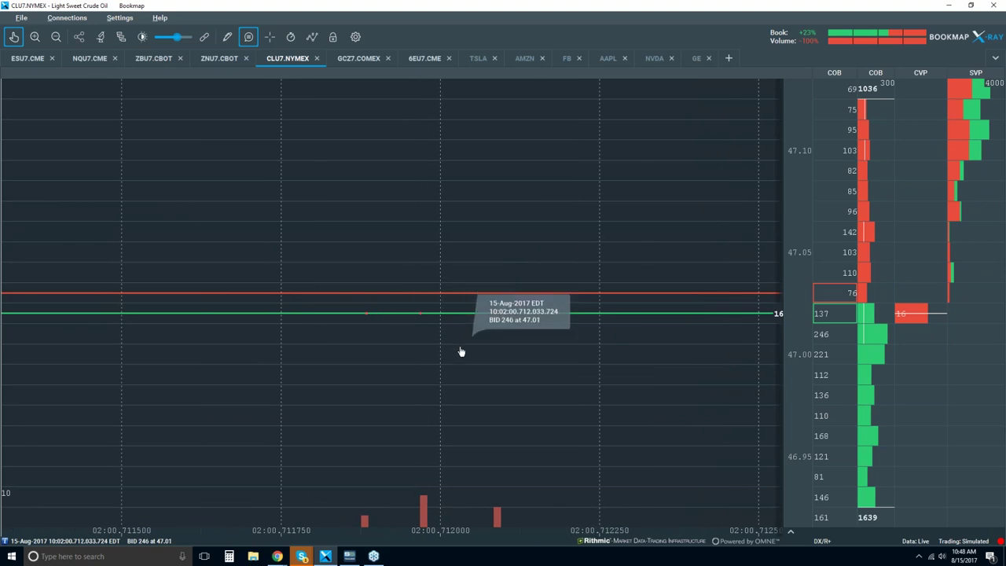
pyautogui.moveTo(459, 344); pyautogui.dragTo(438, 353)
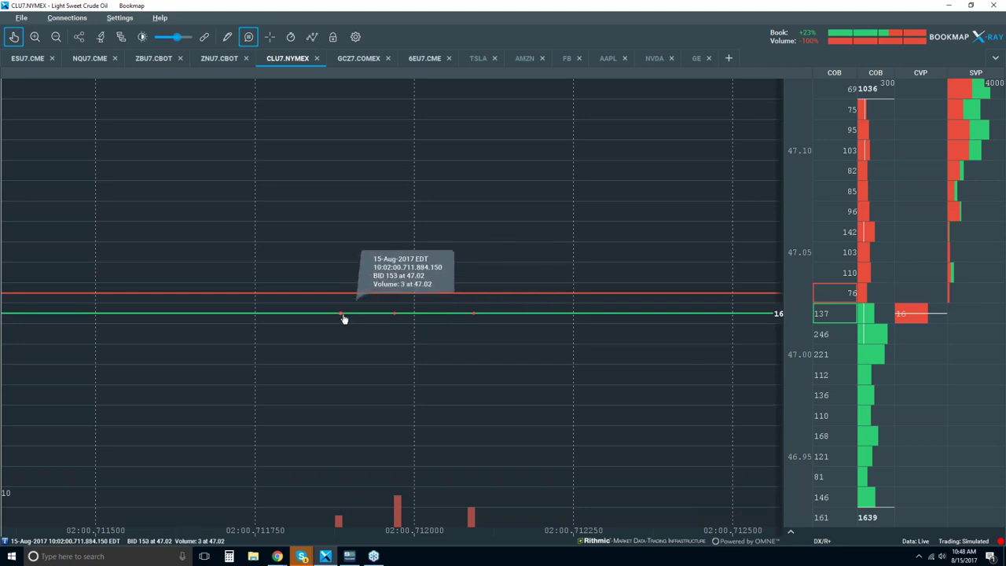
pyautogui.scroll(5, 393, 317)
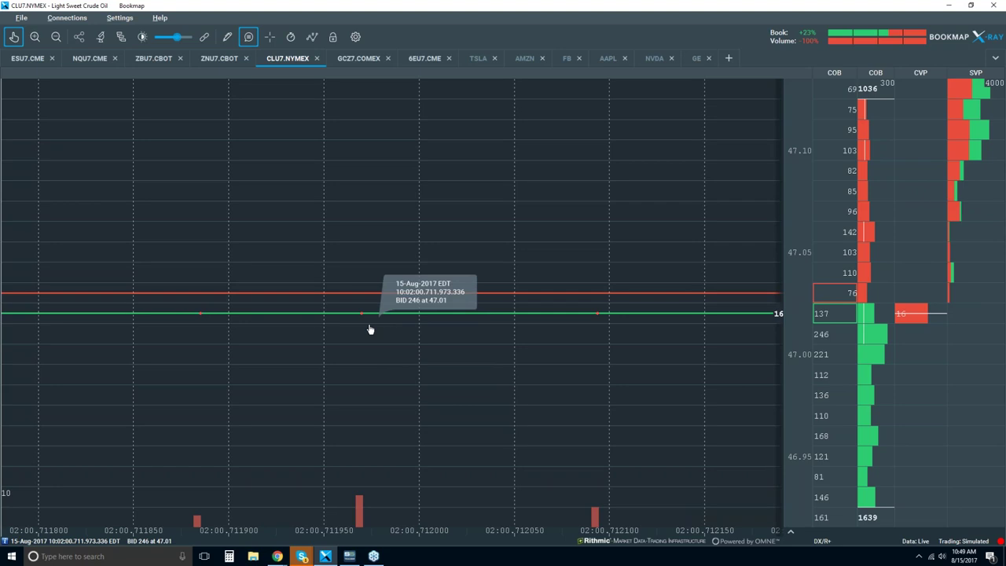
# Step: Turn off the data tooltips and review the 47.02 low from microseconds back out to a span of several seconds
pyautogui.scroll(-2, 370, 329)
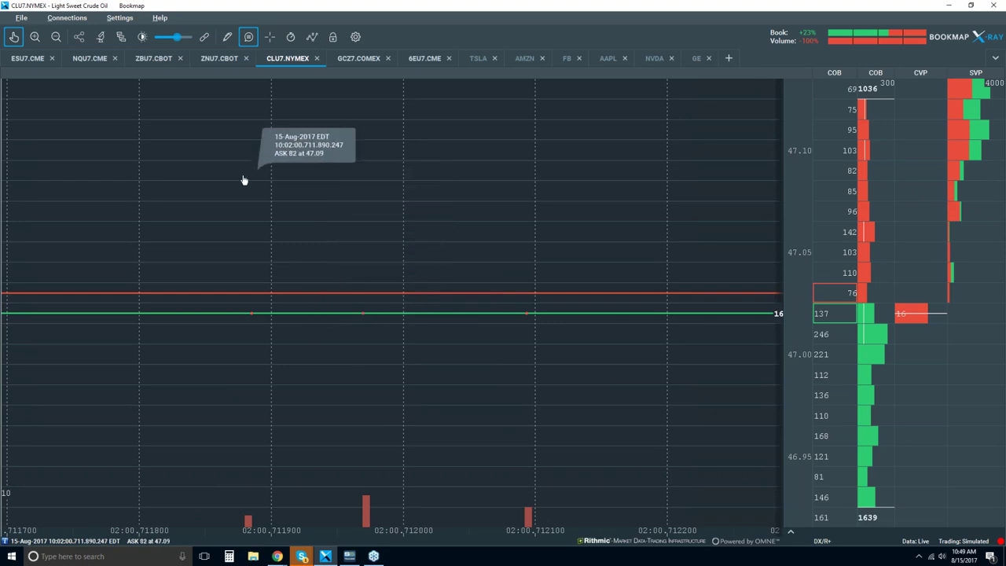
pyautogui.click(248, 37)
pyautogui.scroll(-2, 357, 286)
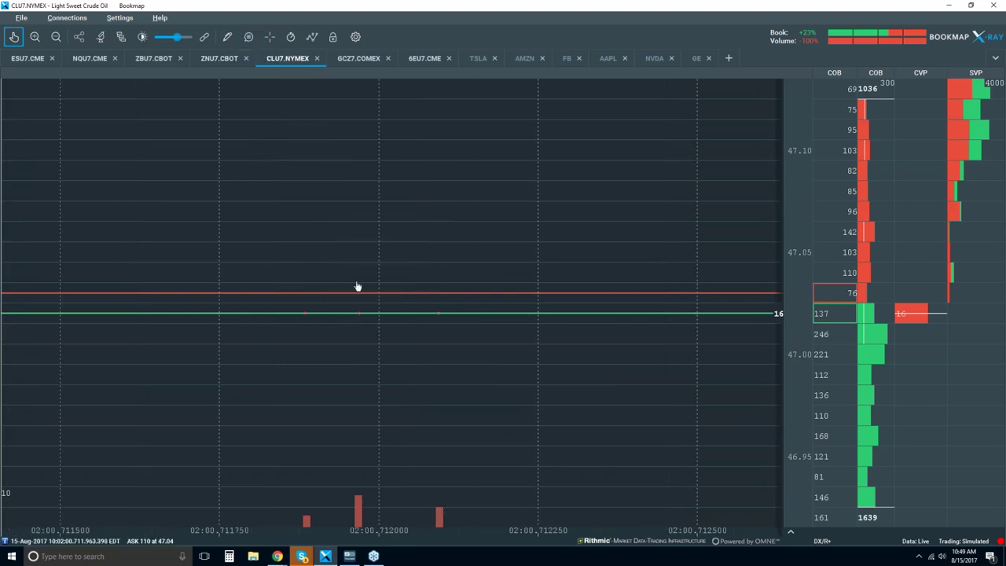
pyautogui.scroll(-5, 357, 287)
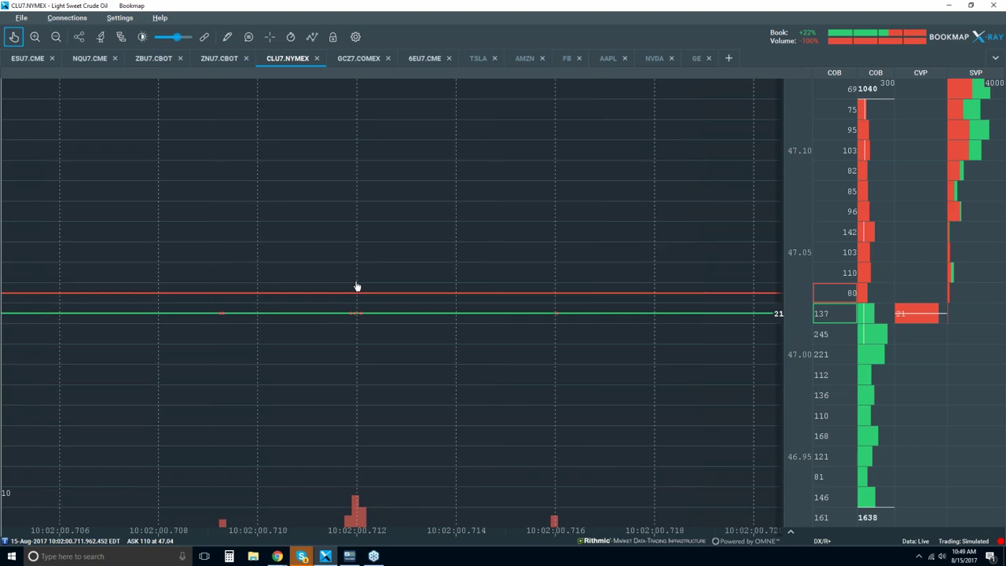
pyautogui.scroll(-3, 357, 287)
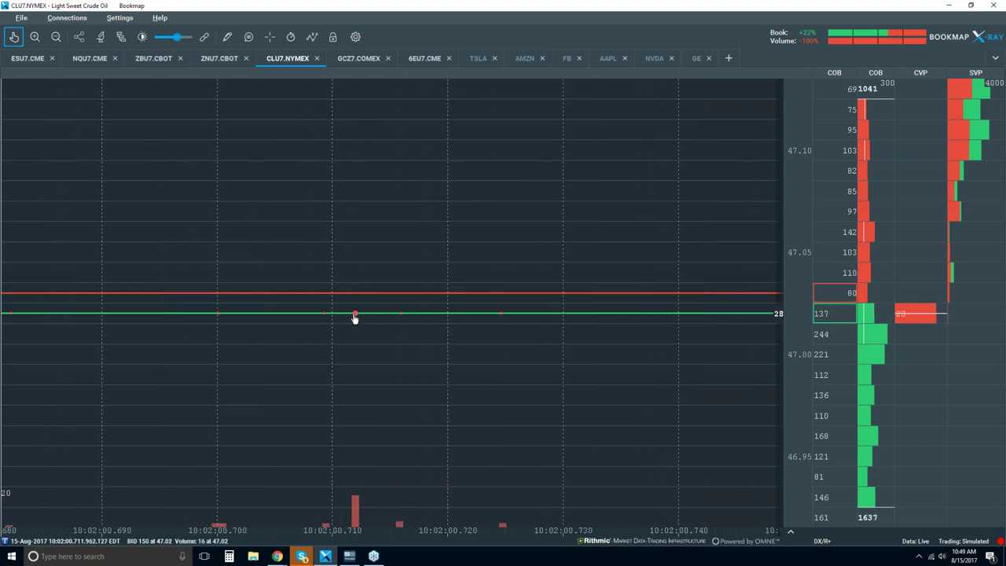
pyautogui.scroll(-4, 355, 317)
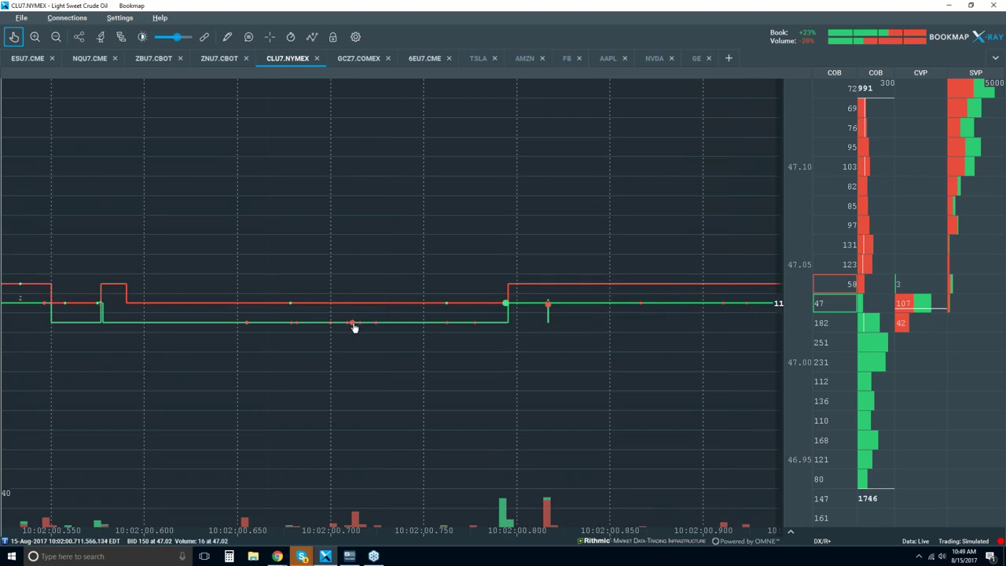
pyautogui.scroll(-4, 351, 338)
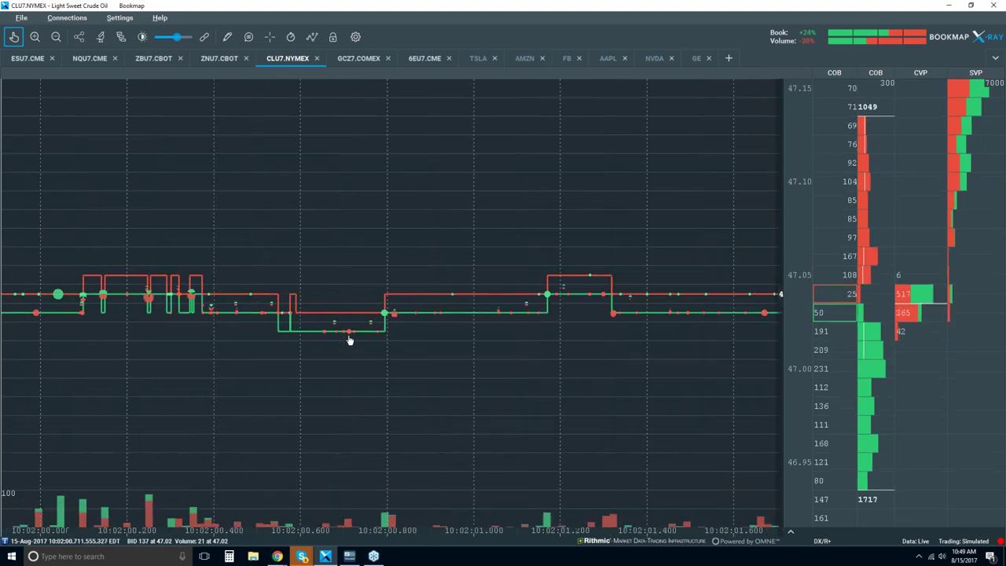
pyautogui.scroll(-3, 349, 340)
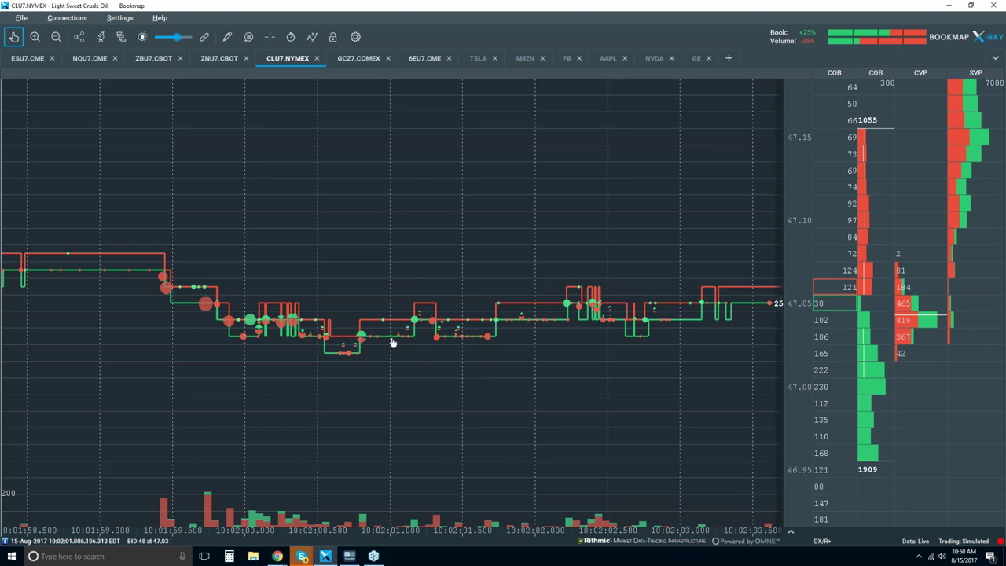
# Step: Compare the volume dots with the five-minute candlesticks around 10:05, widening the span to about 09:50–10:30
pyautogui.scroll(-5, 392, 343)
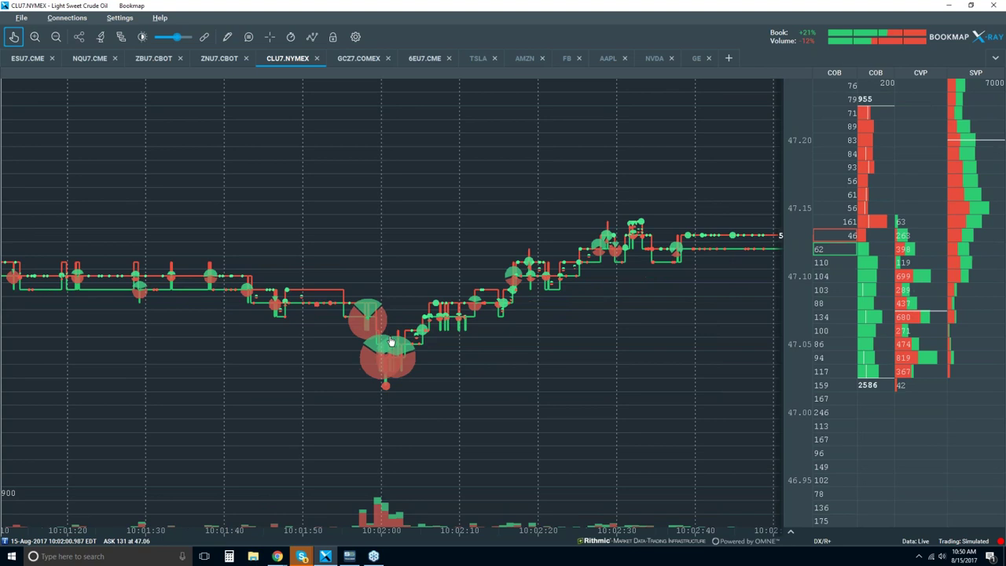
pyautogui.scroll(-3, 391, 343)
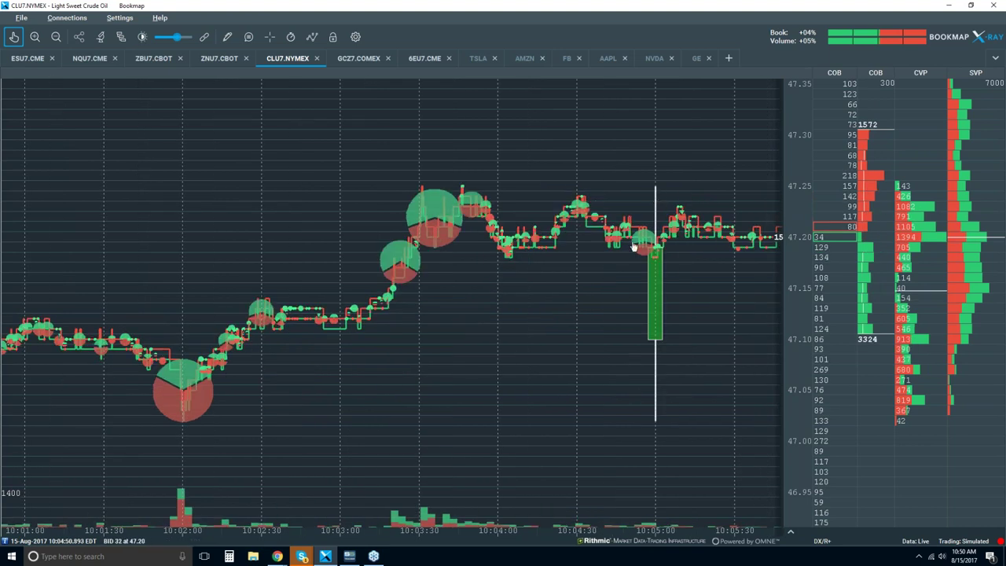
pyautogui.scroll(-2, 634, 246)
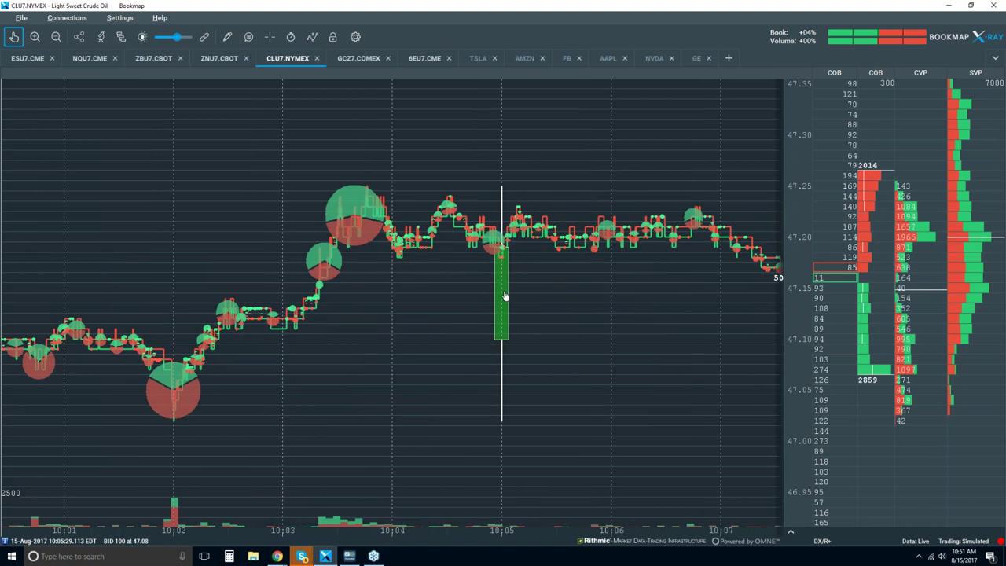
pyautogui.scroll(-2, 501, 337)
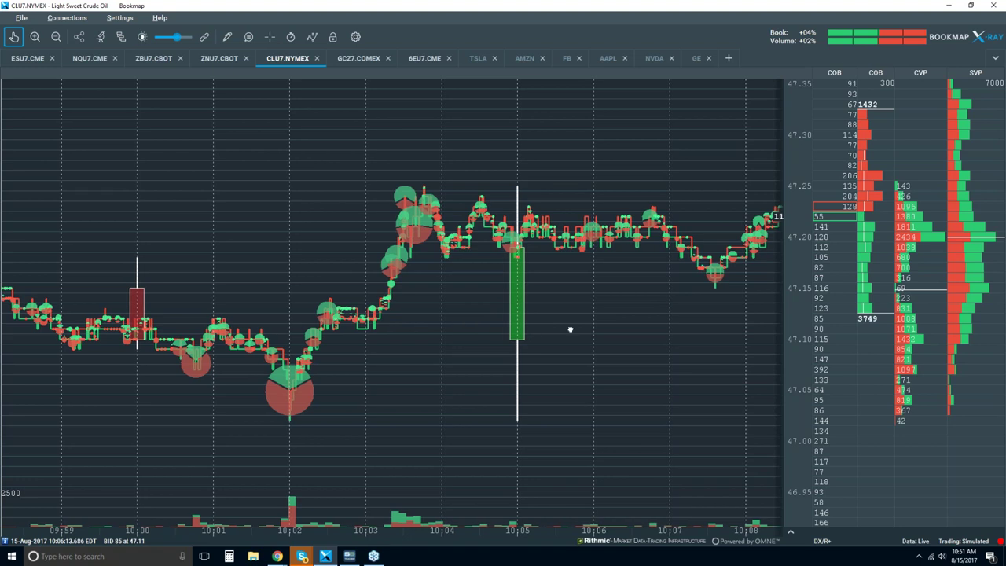
pyautogui.scroll(-5, 393, 299)
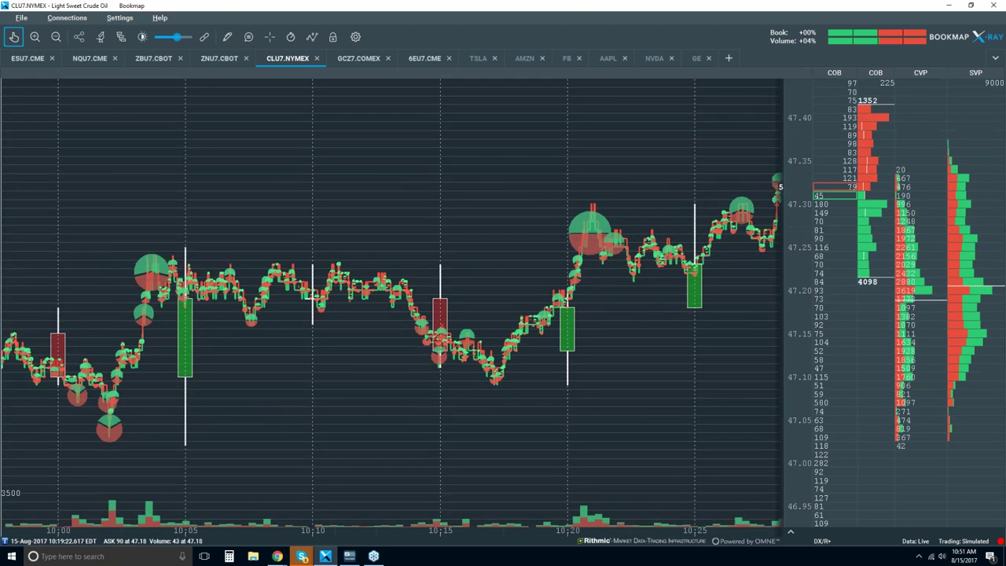
pyautogui.scroll(-2, 602, 330)
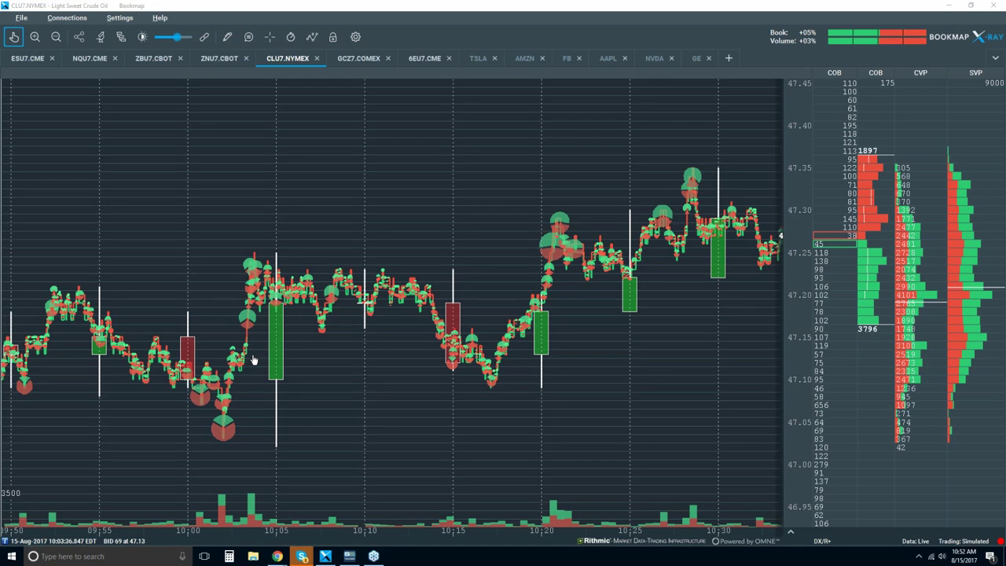
# Step: Compare the candlesticks with the volume dots over about 09:00–10:45, and turn off chart panning to follow live prices
pyautogui.scroll(2, 234, 359)
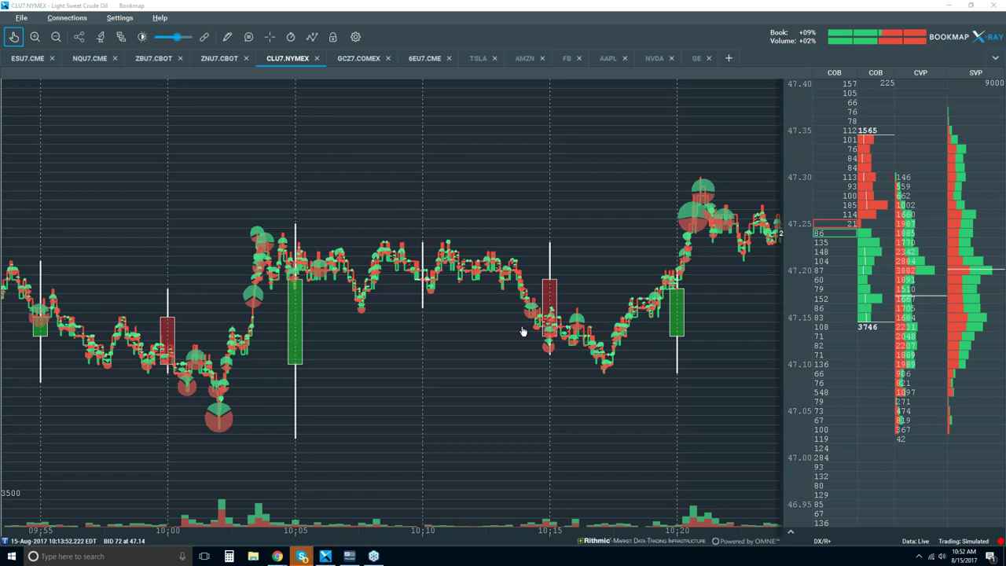
pyautogui.scroll(-3, 521, 332)
pyautogui.scroll(-2, 525, 332)
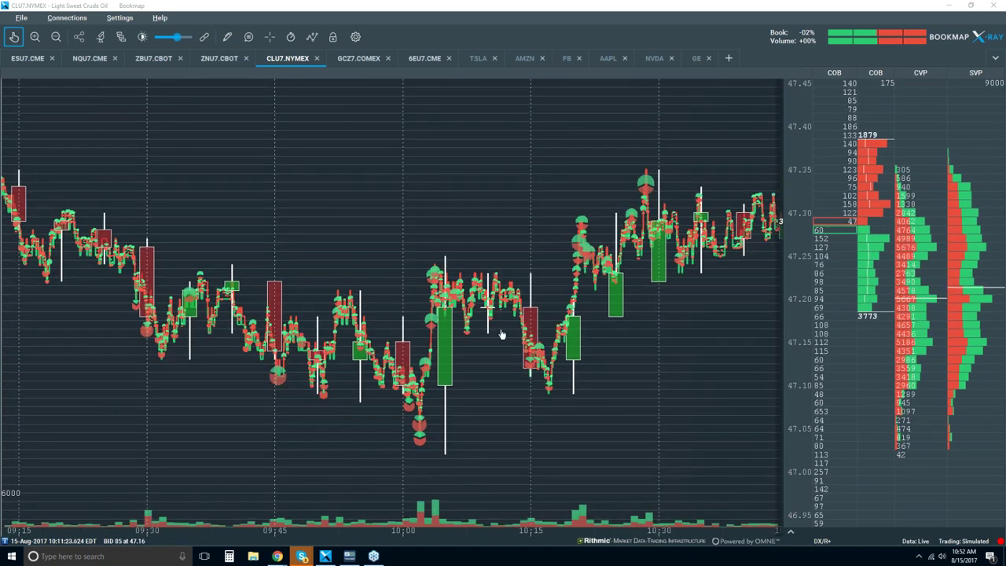
pyautogui.scroll(-2, 496, 334)
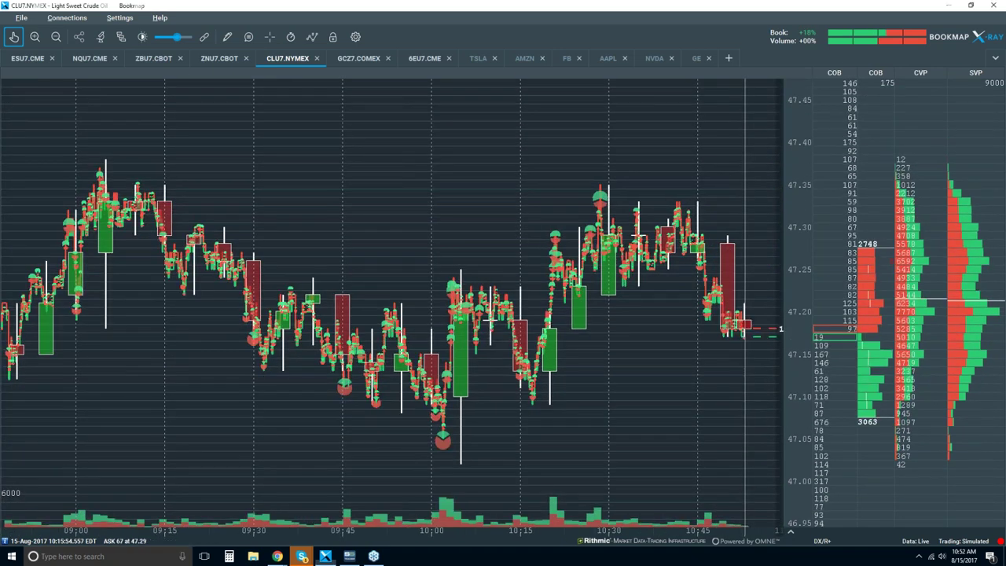
pyautogui.click(13, 36)
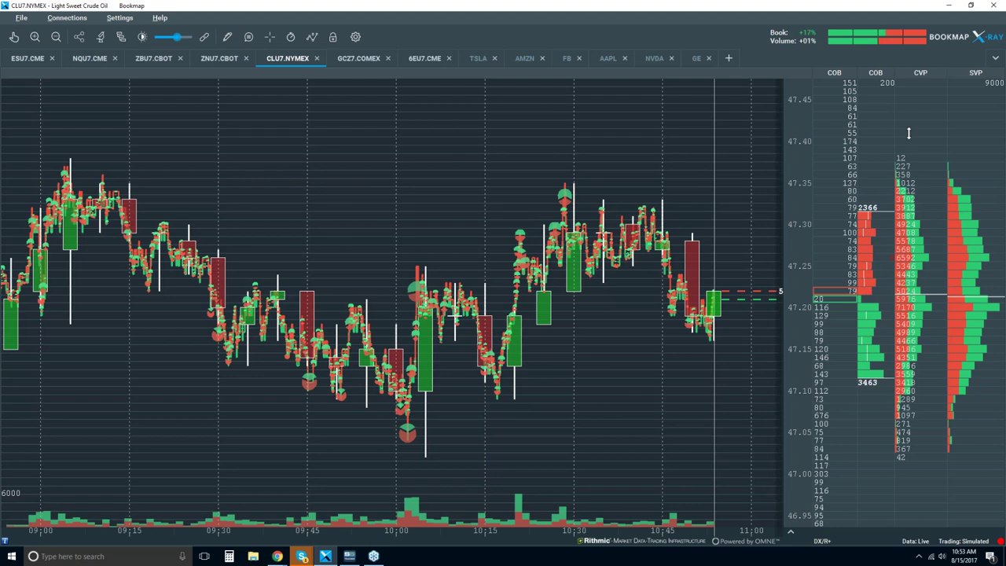
# Step: Examine the large red 10:50 candlestick against the bid/ask lines and volume dots, narrowing the span to about 10:20–10:55
pyautogui.scroll(2, 673, 251)
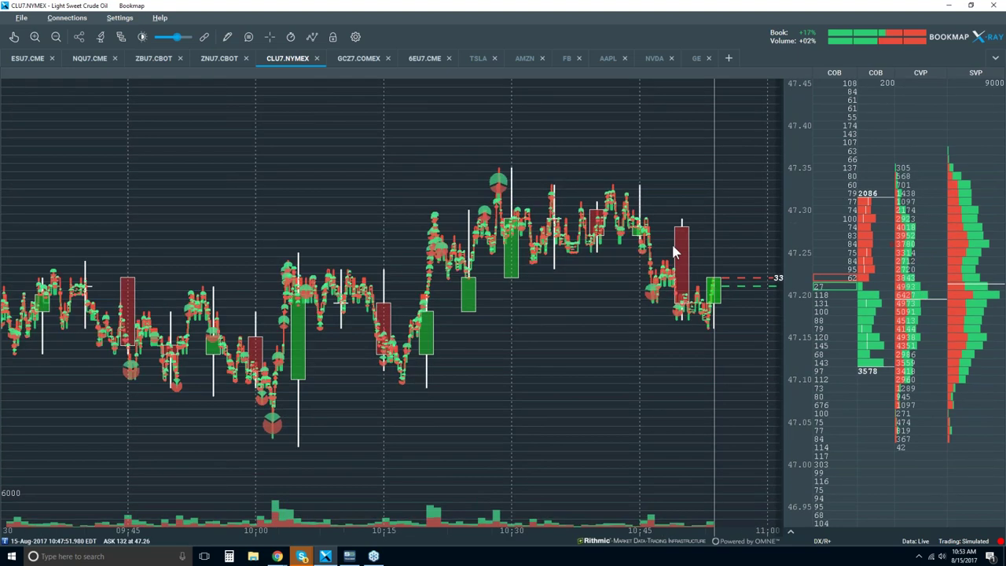
pyautogui.scroll(2, 671, 242)
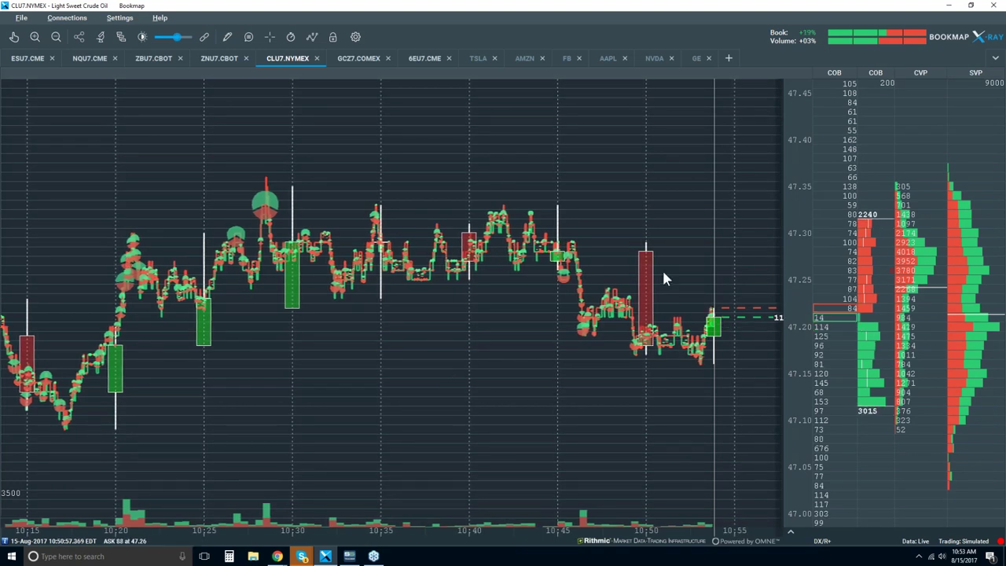
pyautogui.scroll(1, 664, 277)
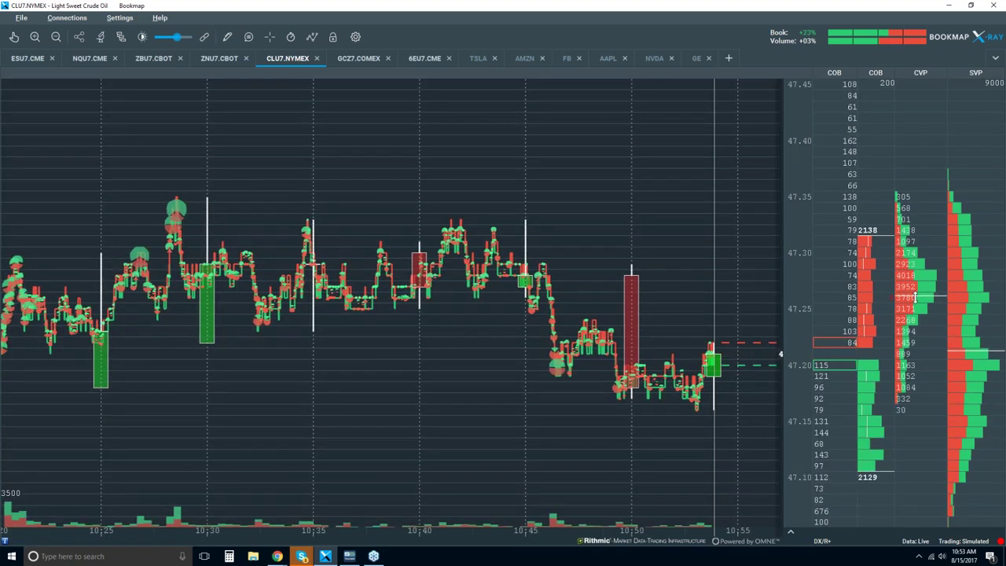
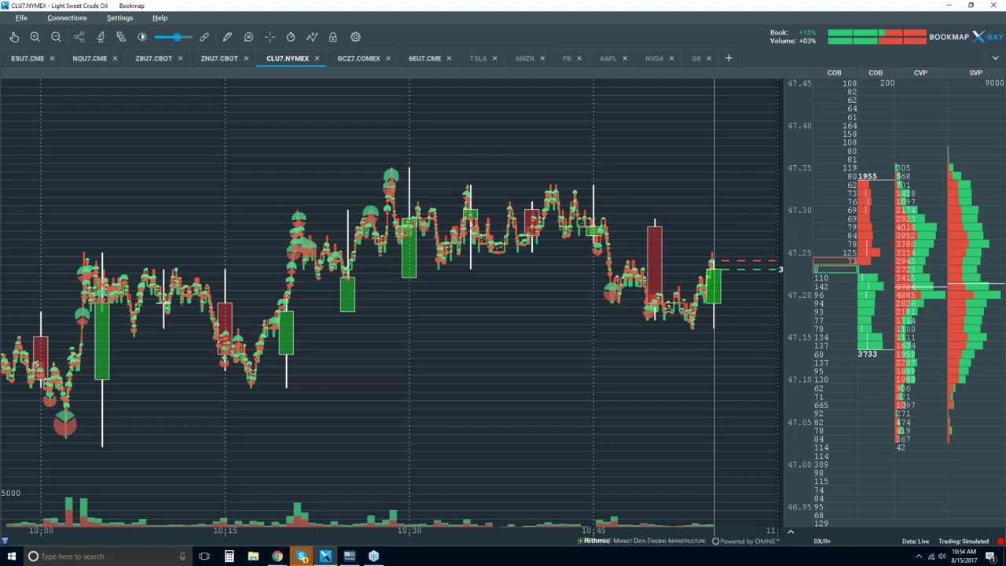
# Step: Turn on the Heatmap display for both buy and sell liquidity on the crude oil chart
pyautogui.scroll(1, 393, 299)
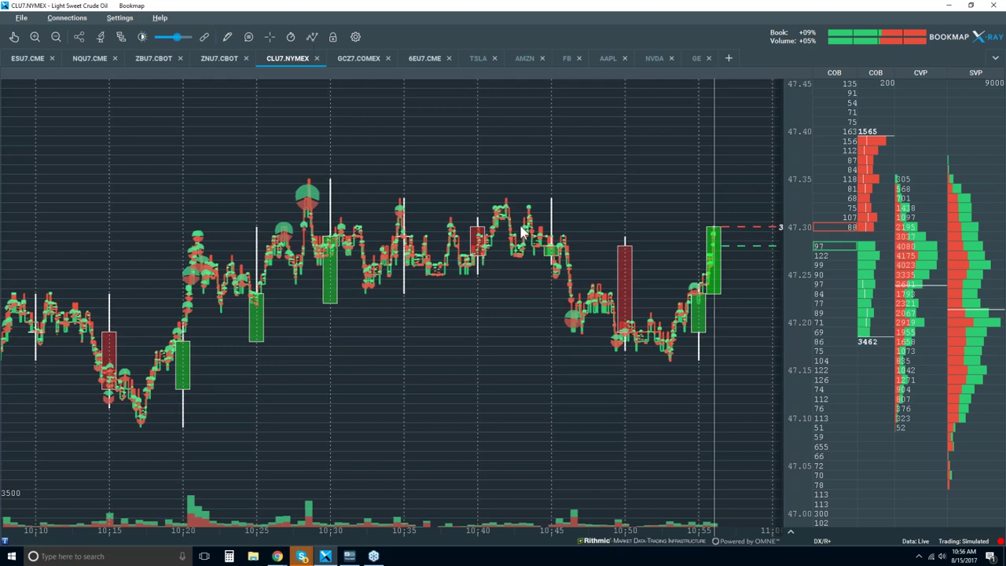
pyautogui.click(312, 37)
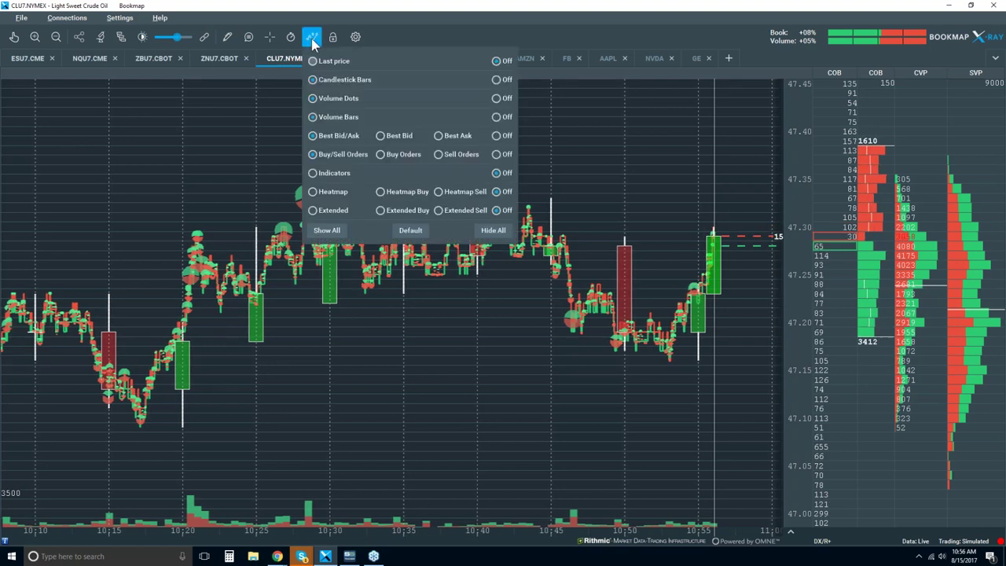
pyautogui.click(321, 190)
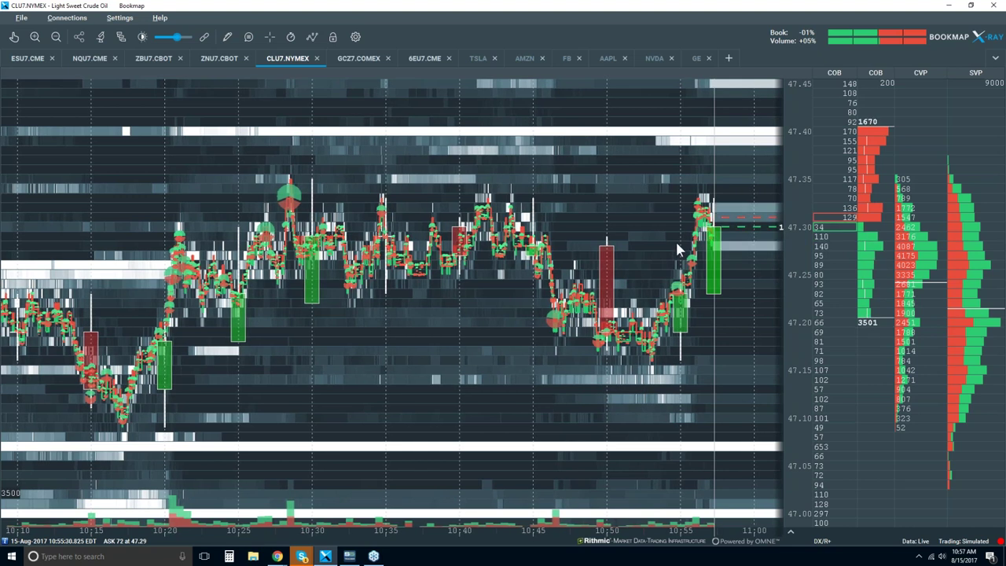
# Step: Examine the heatmap liquidity around the live price down to a span of about two minutes from 10:55:45
pyautogui.scroll(2, 678, 248)
pyautogui.scroll(3, 677, 248)
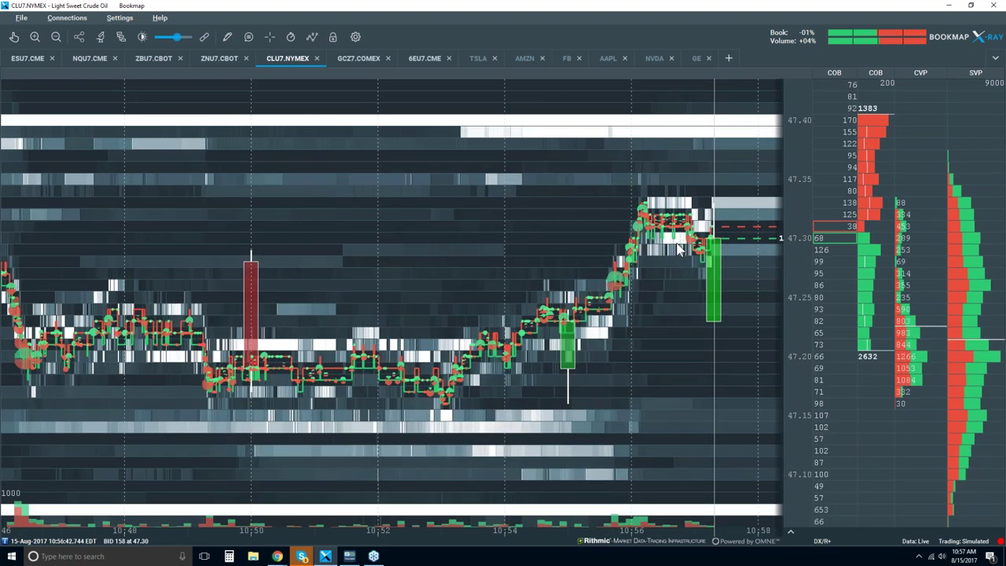
pyautogui.scroll(3, 678, 248)
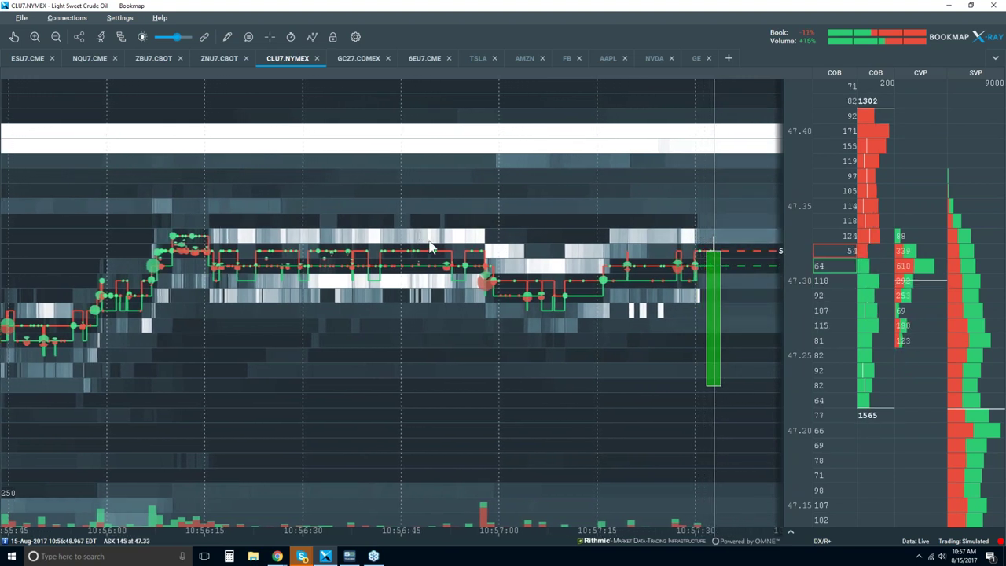
pyautogui.scroll(-3, 441, 260)
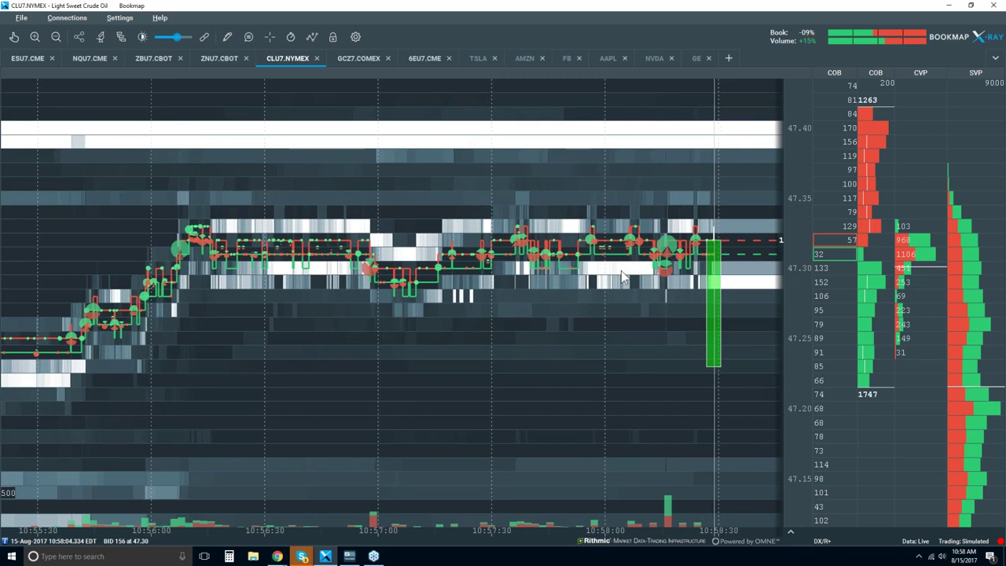
# Step: Examine the 10:58:30 spike into the 47.40 liquidity level, with its large volume dots, over wider and narrower spans
pyautogui.scroll(-2, 638, 272)
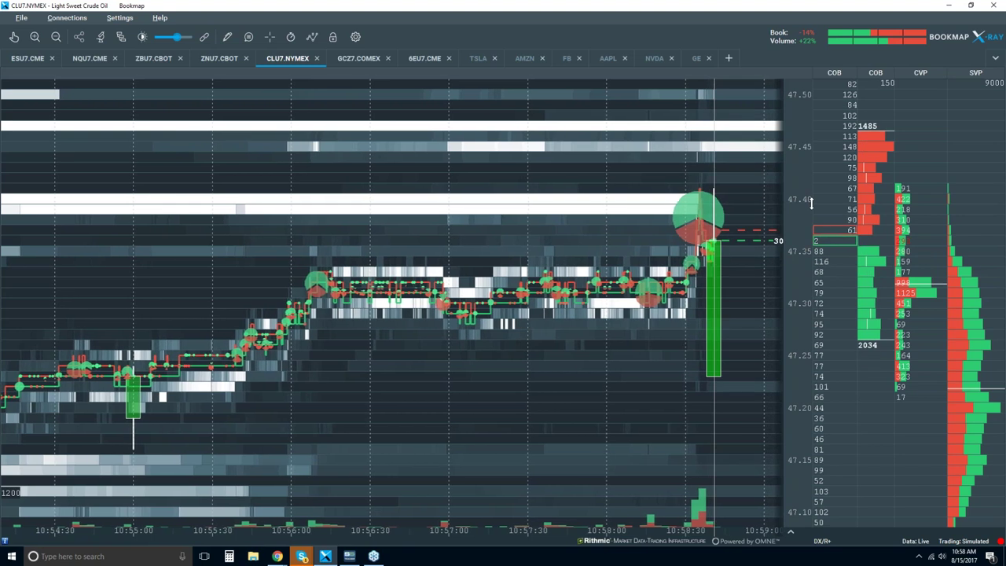
pyautogui.scroll(-5, 645, 215)
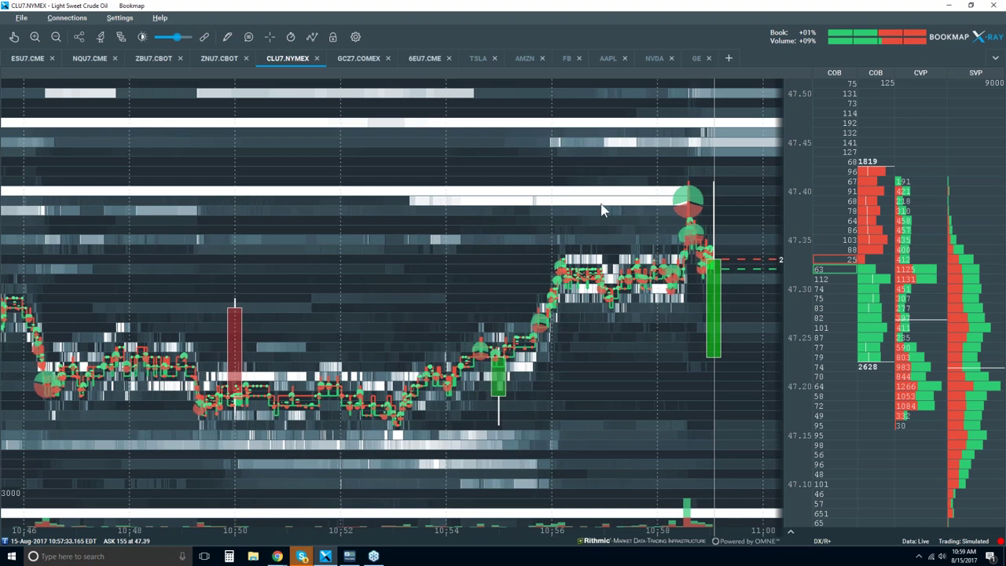
pyautogui.scroll(-2, 602, 209)
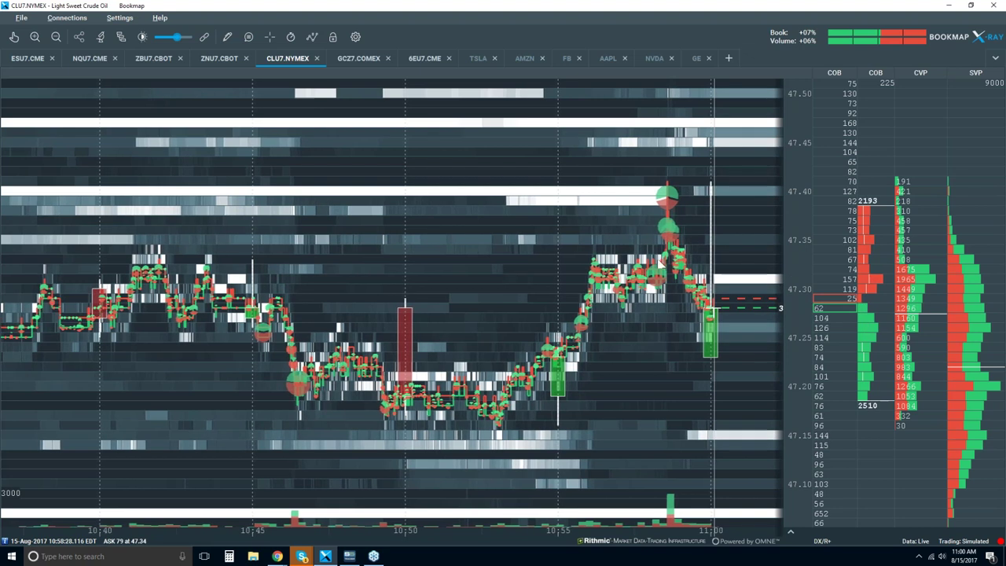
pyautogui.scroll(5, 527, 252)
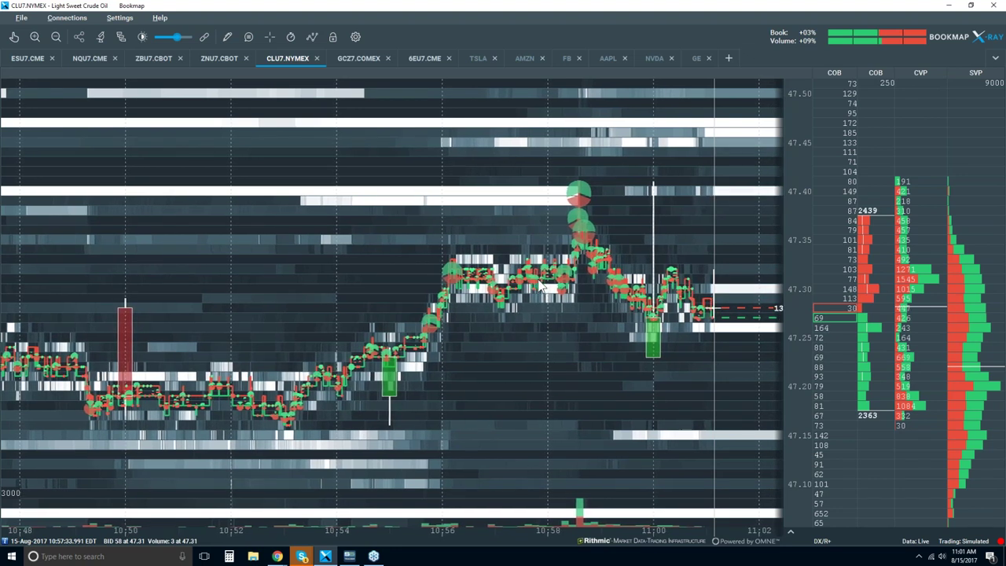
# Step: Widen the heatmap to about 09:30–11:00, turn on chart panning, and go back to the low near 10:02
pyautogui.scroll(-1, 541, 295)
pyautogui.scroll(-5, 539, 294)
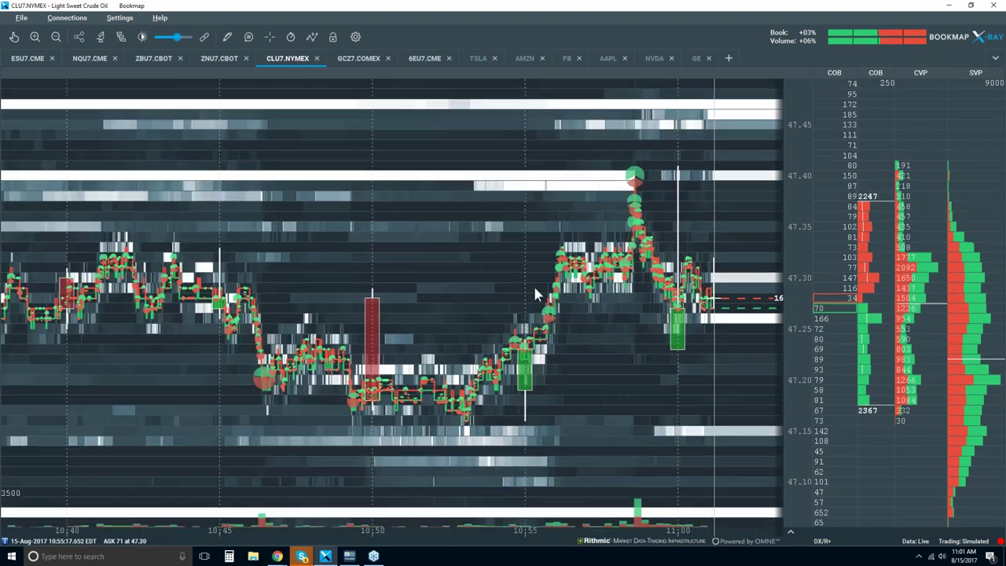
pyautogui.scroll(-3, 535, 290)
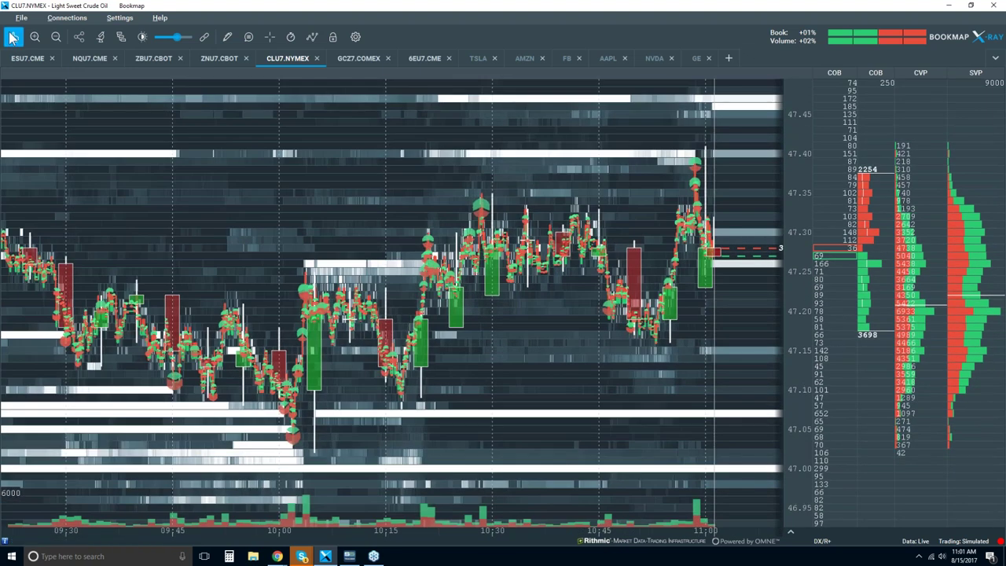
pyautogui.click(11, 37)
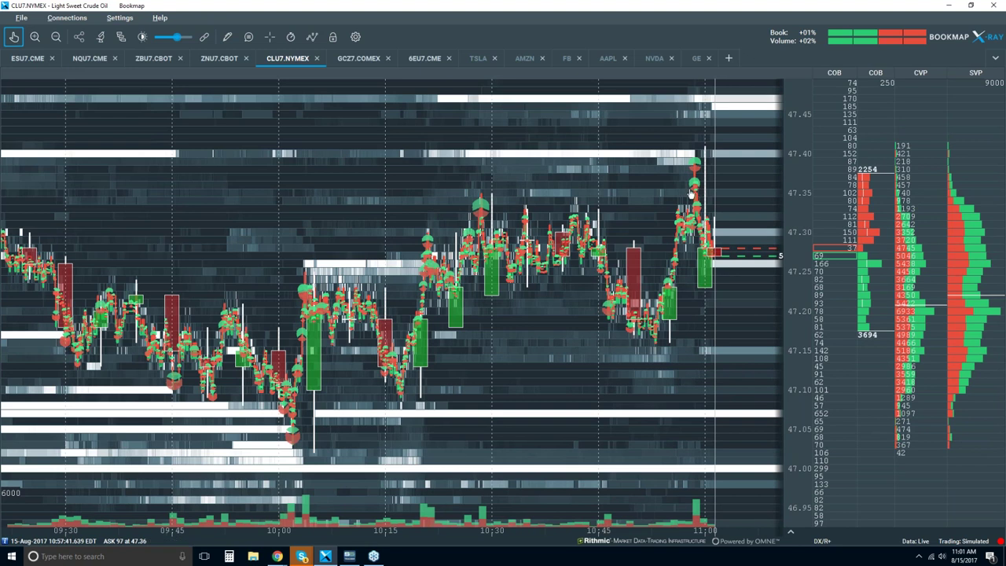
pyautogui.scroll(2, 290, 394)
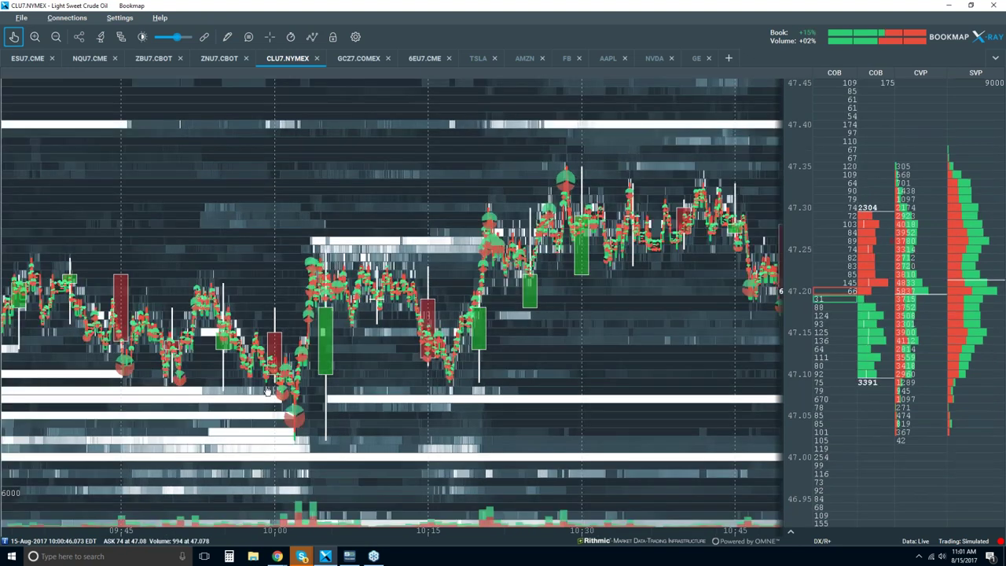
pyautogui.scroll(3, 275, 376)
pyautogui.moveTo(274, 369); pyautogui.dragTo(306, 340)
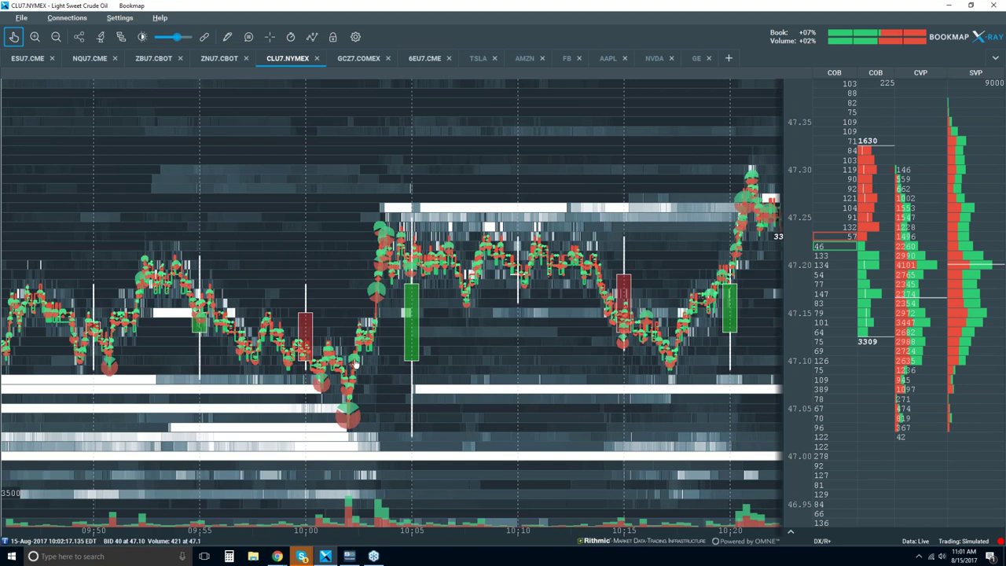
# Step: Examine the heatmap liquidity beneath the 10:02 low at one-minute detail, and compare it with the span of about 09:30–10:40
pyautogui.scroll(3, 356, 366)
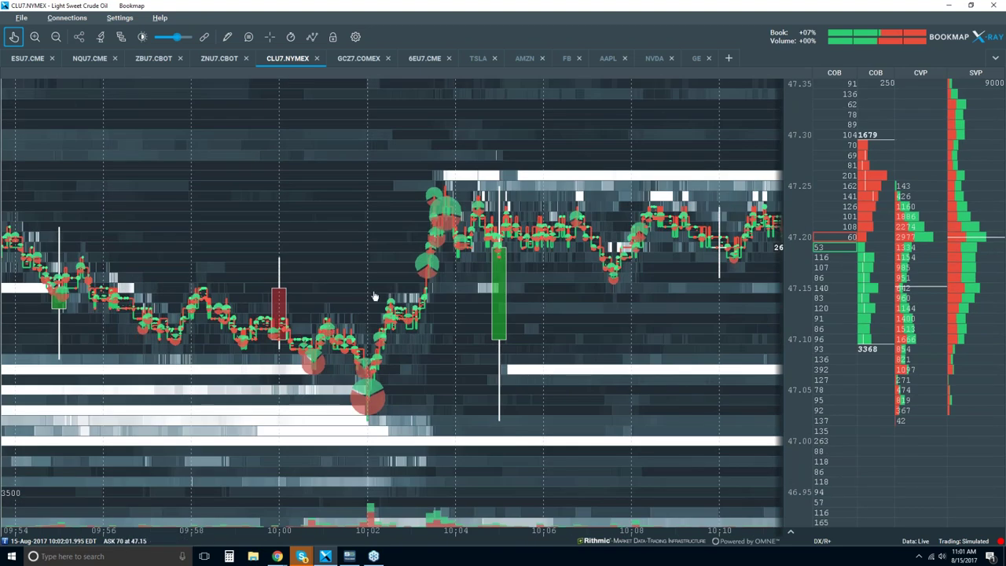
pyautogui.scroll(2, 361, 302)
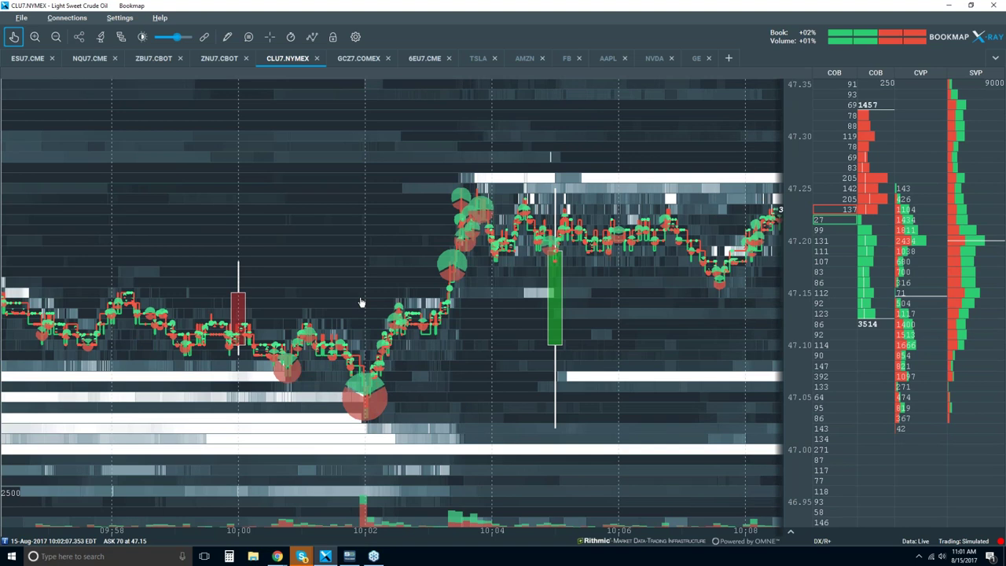
pyautogui.scroll(2, 361, 301)
pyautogui.scroll(-2, 361, 302)
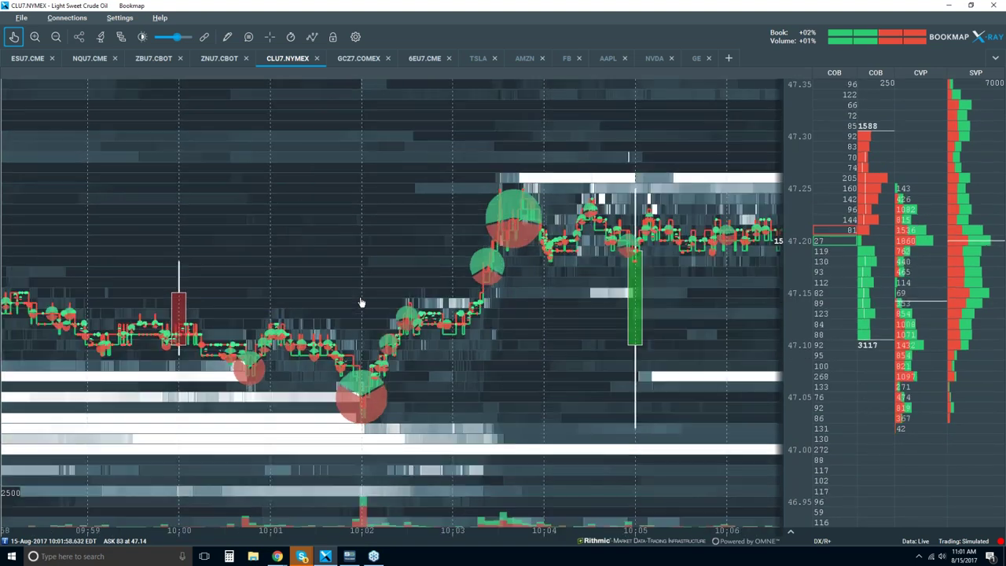
pyautogui.scroll(-2, 361, 302)
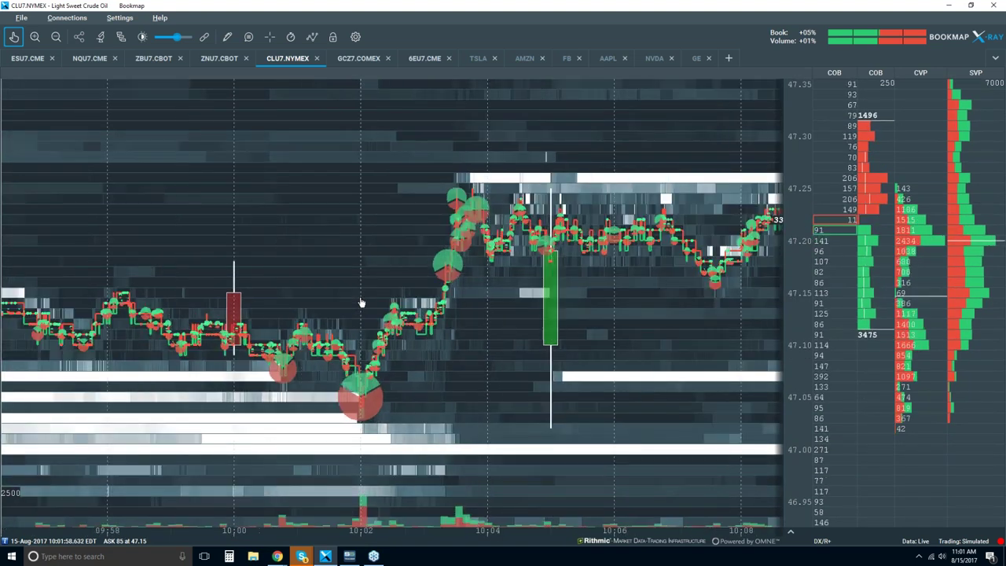
pyautogui.scroll(-2, 361, 302)
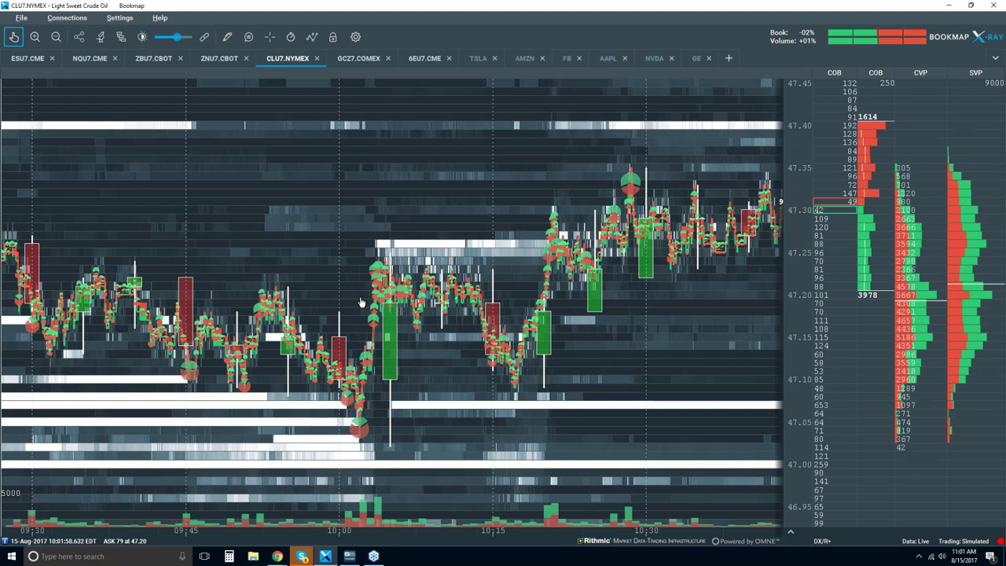
pyautogui.scroll(-2, 361, 302)
# Step: Re-examine how price meets the liquidity bands between 47.00 and 47.08 around 10:02, narrowing to two-minute intervals
pyautogui.scroll(1, 361, 302)
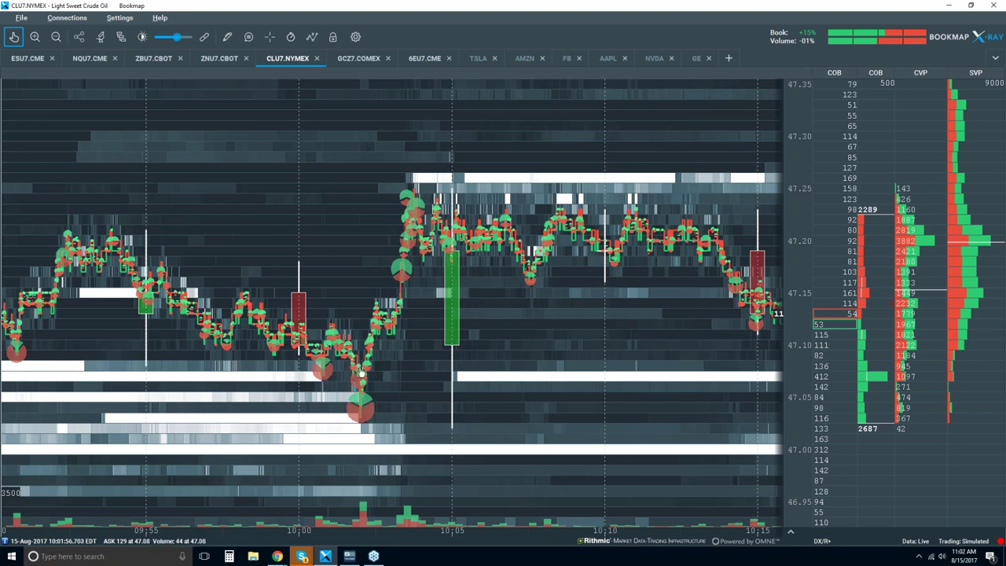
pyautogui.scroll(2, 362, 372)
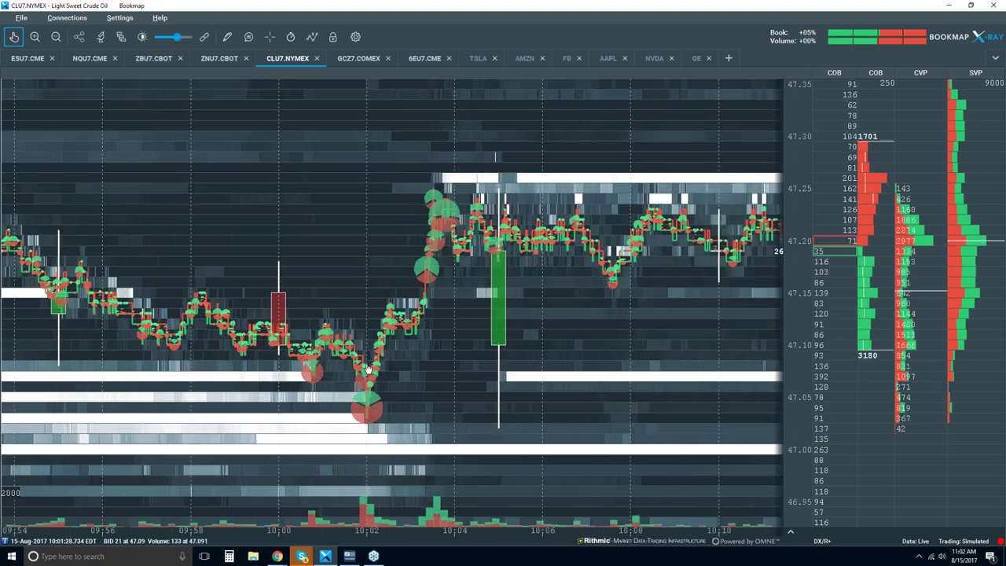
pyautogui.scroll(3, 366, 369)
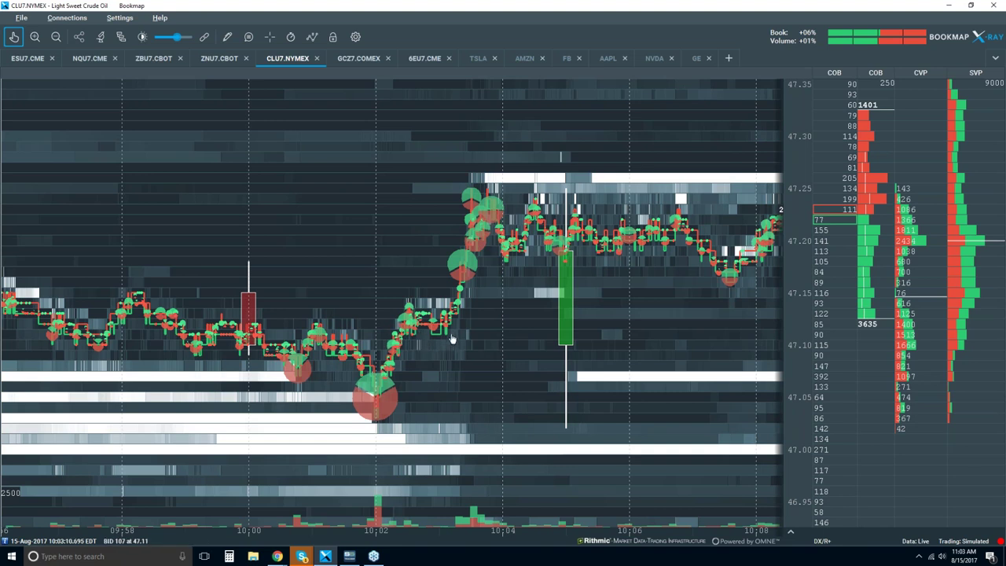
# Step: Review the heatmap over about 09:45–10:15, and restore the maximized chart window to its smaller size
pyautogui.scroll(-2, 452, 339)
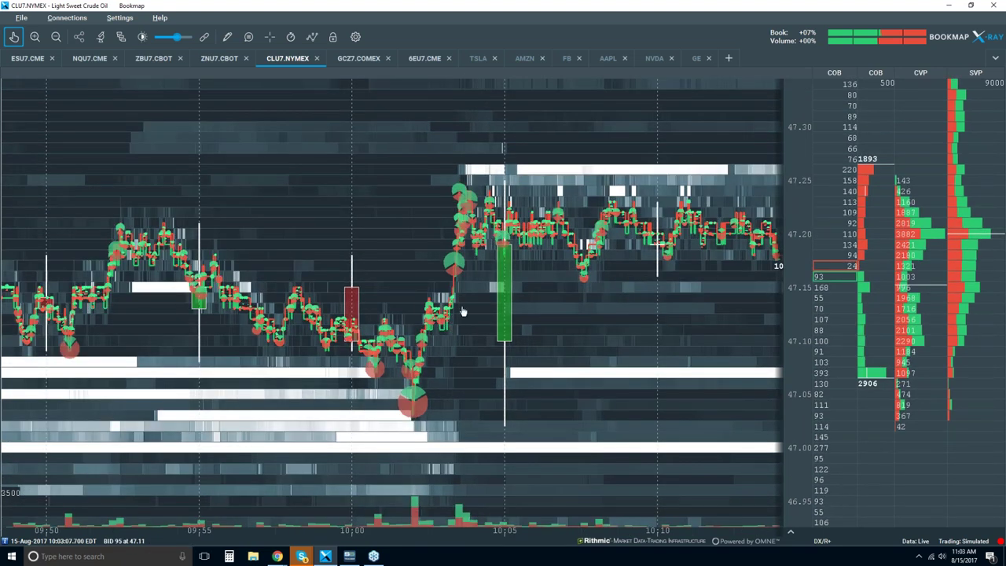
pyautogui.scroll(-1, 463, 312)
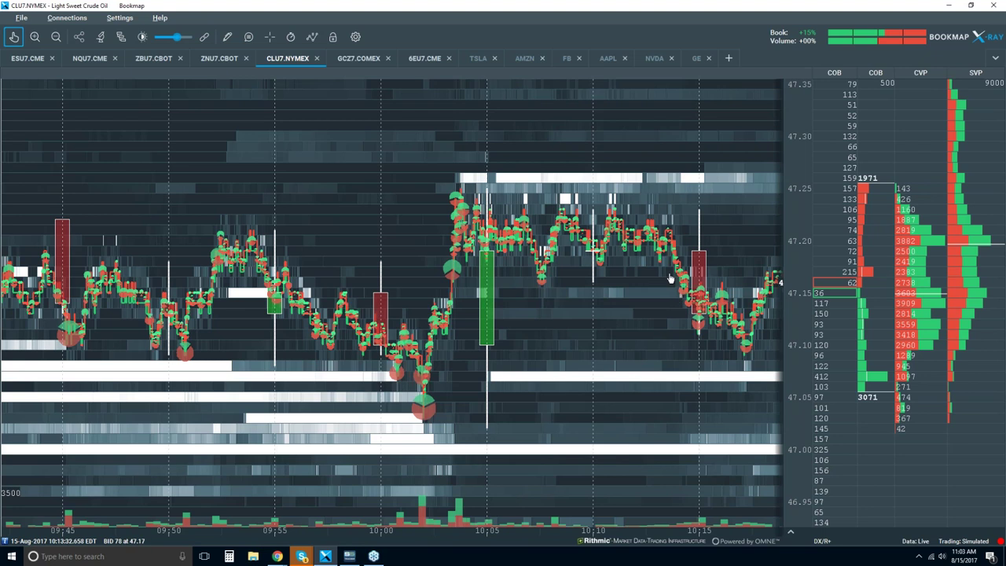
pyautogui.doubleClick(731, 8)
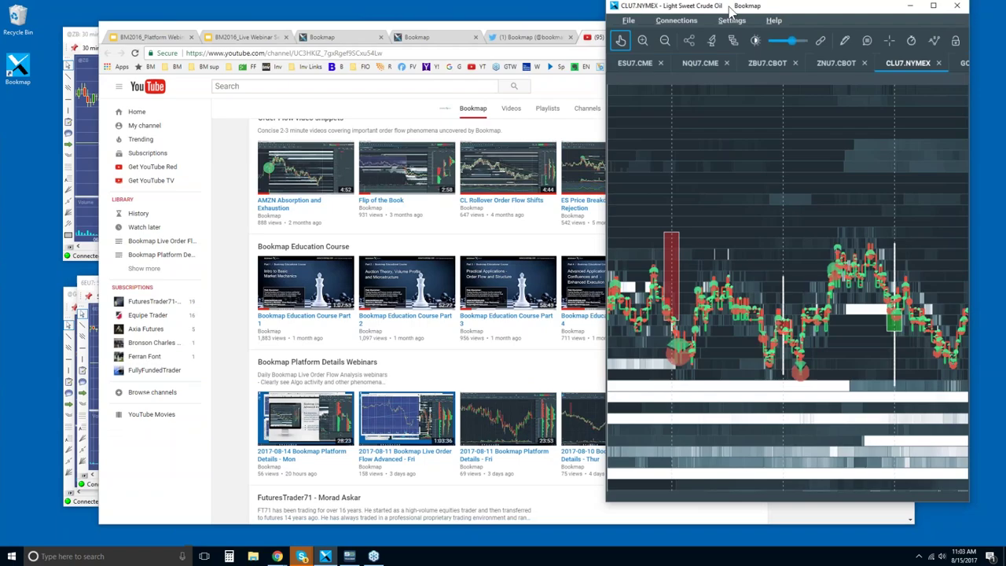